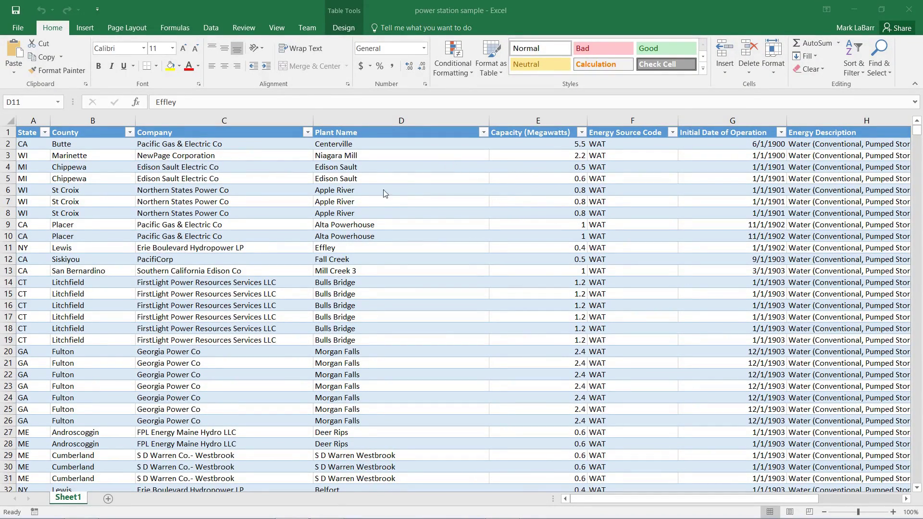
# Step: Scroll the power station table down to its last row and back to the top
pyautogui.click(918, 131)
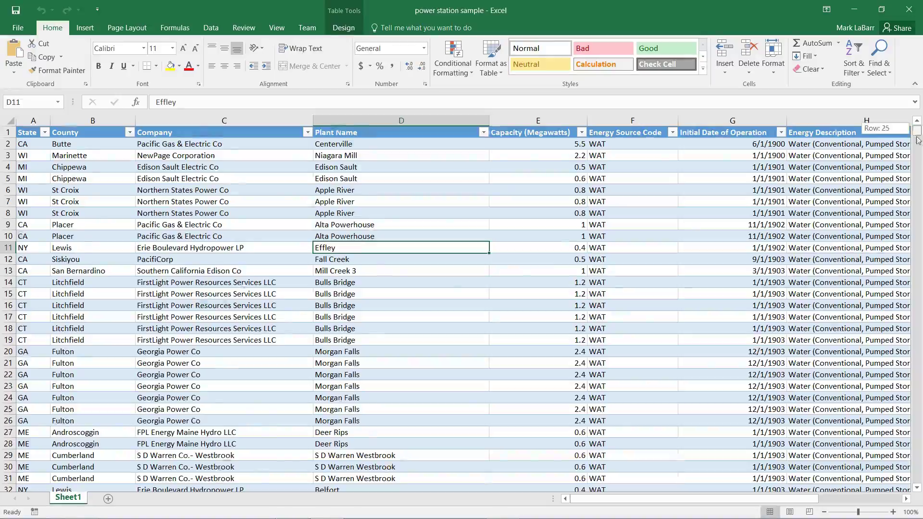
pyautogui.moveTo(918, 139); pyautogui.dragTo(887, 481)
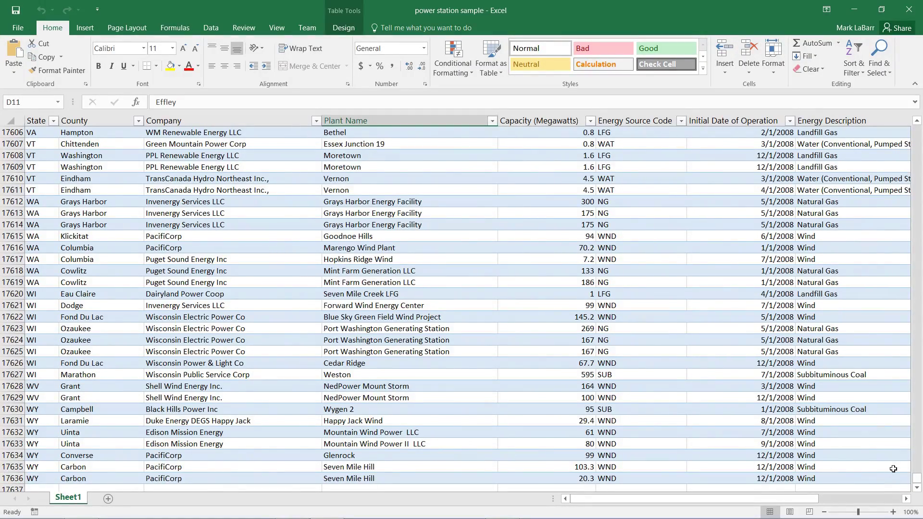
pyautogui.moveTo(916, 478); pyautogui.dragTo(908, 116)
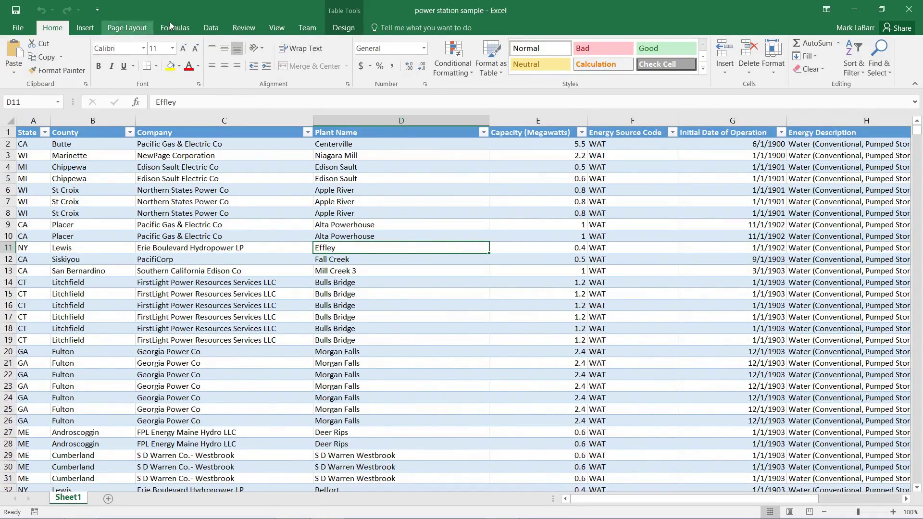
# Step: Launch a new 3D Maps tour from the Insert tab, plotting plants by County and State
pyautogui.click(86, 29)
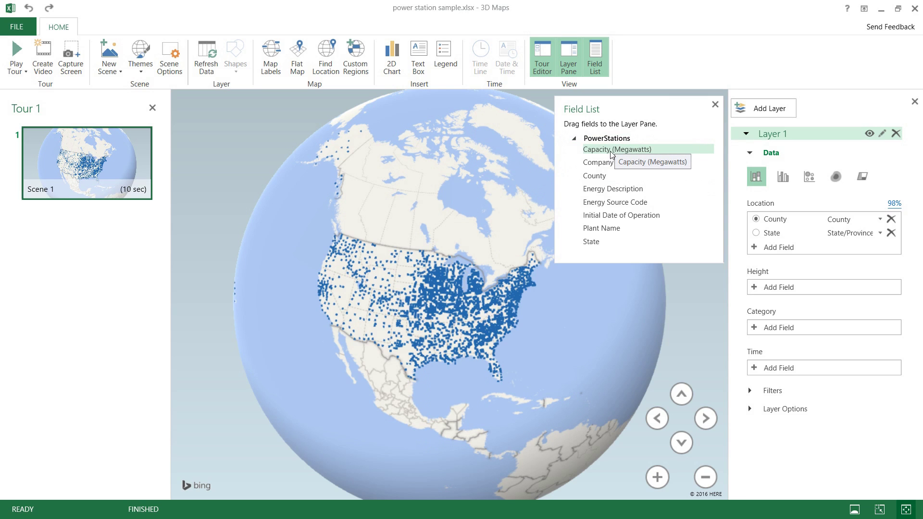
# Step: Put Capacity (Megawatts) sum on Height, Company on Category, and Initial Date of Operation on Time
pyautogui.moveTo(620, 153); pyautogui.dragTo(782, 290)
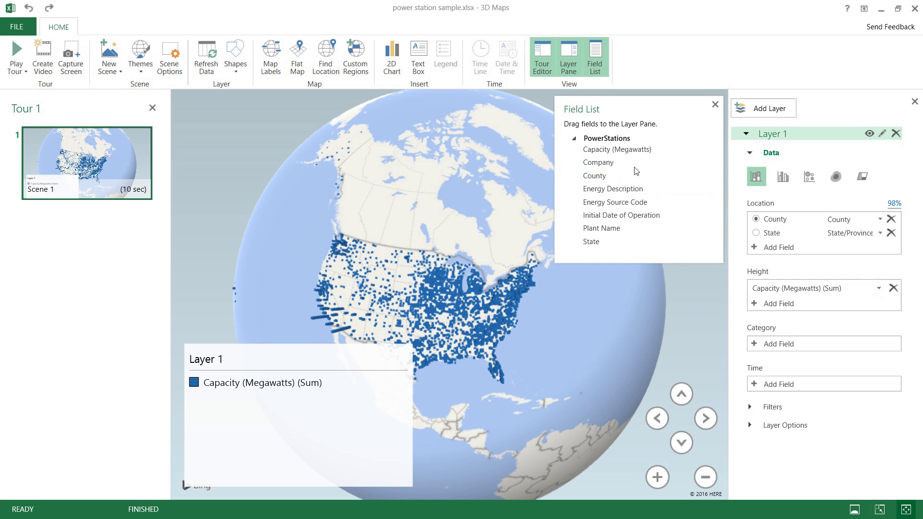
pyautogui.moveTo(619, 163); pyautogui.dragTo(641, 183)
pyautogui.moveTo(789, 344); pyautogui.dragTo(788, 344)
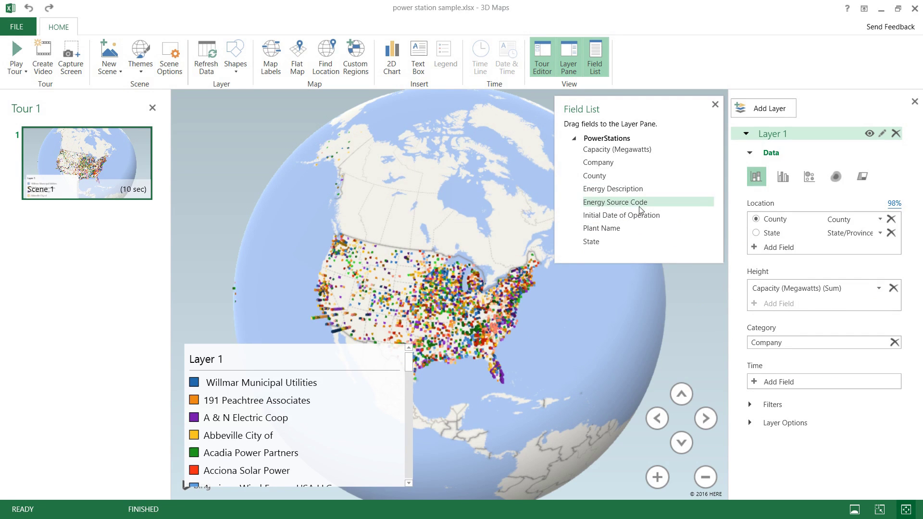
pyautogui.moveTo(641, 210); pyautogui.dragTo(733, 331)
pyautogui.moveTo(782, 384); pyautogui.dragTo(781, 383)
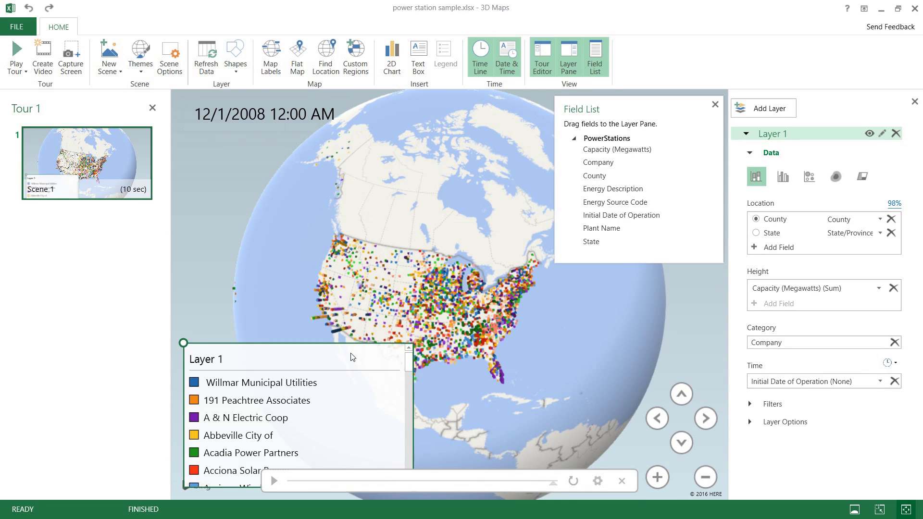
# Step: Remove the company legend from the map and close the Field List
pyautogui.moveTo(401, 279); pyautogui.dragTo(344, 326)
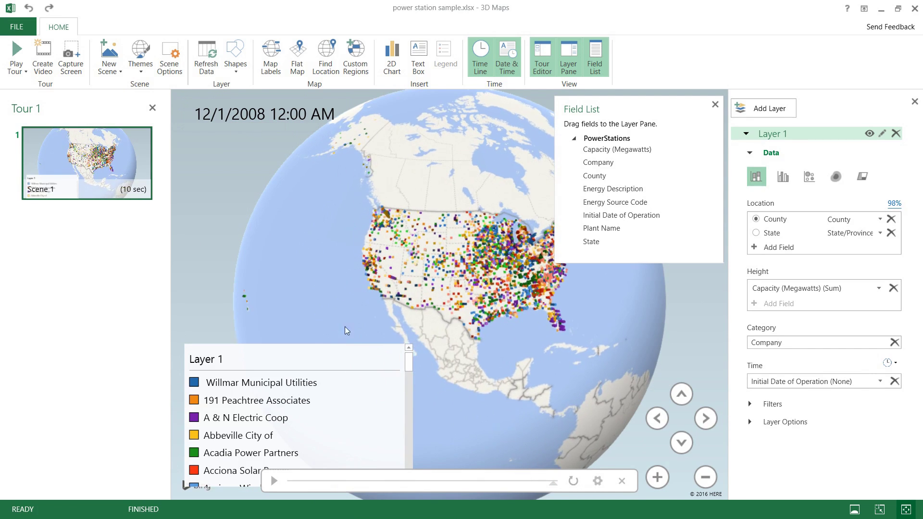
pyautogui.rightClick(319, 357)
pyautogui.click(370, 432)
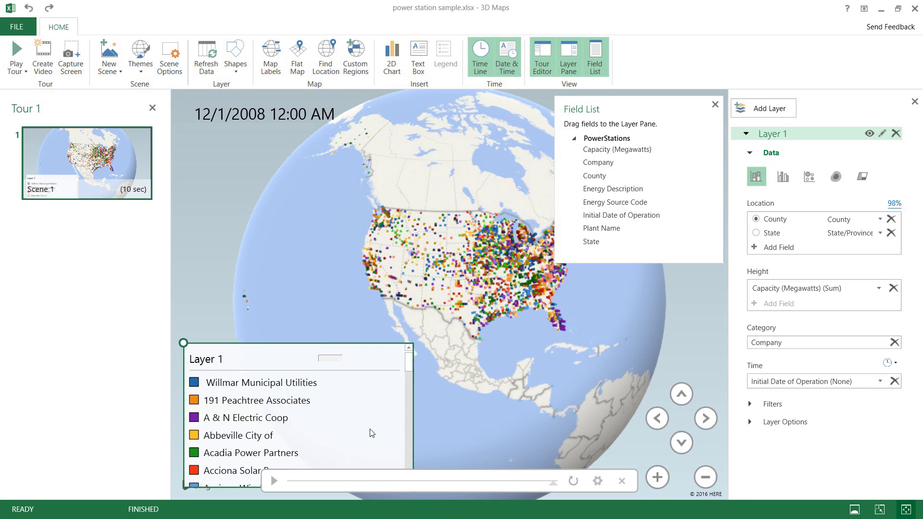
pyautogui.click(715, 105)
# Step: Zoom in and out to inspect the power plant columns across the eastern US
pyautogui.scroll(5, 615, 289)
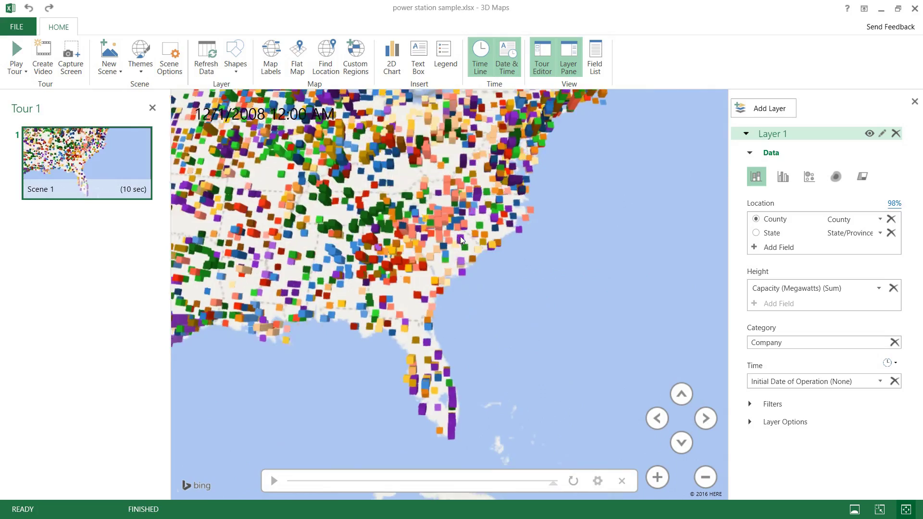
pyautogui.scroll(6, 517, 281)
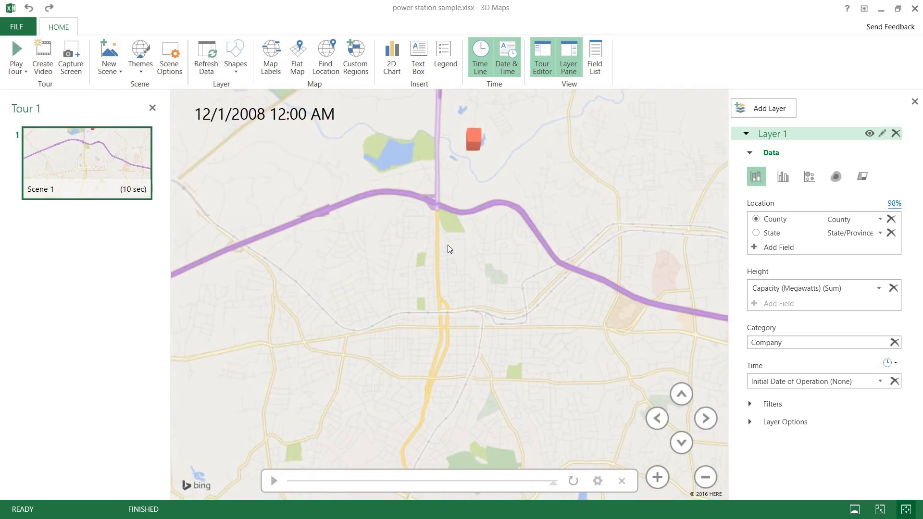
pyautogui.scroll(-4, 448, 244)
pyautogui.scroll(-6, 408, 247)
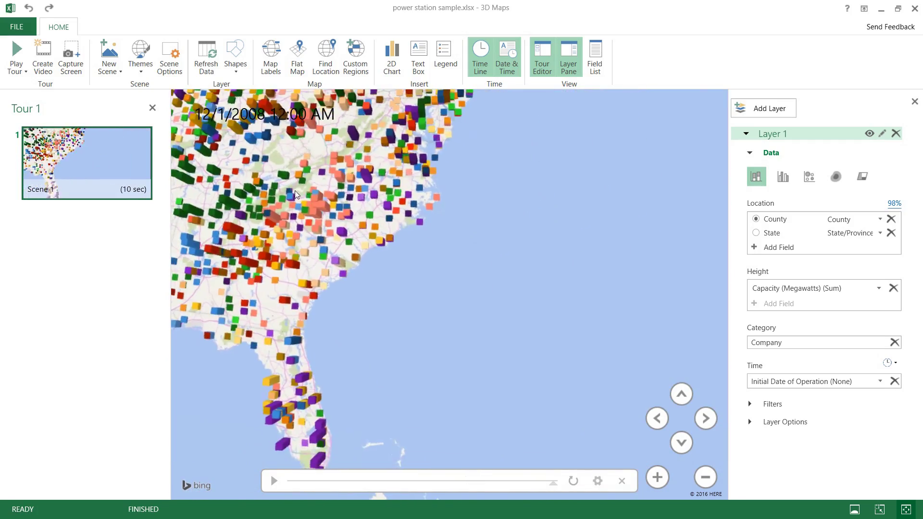
pyautogui.scroll(8, 484, 255)
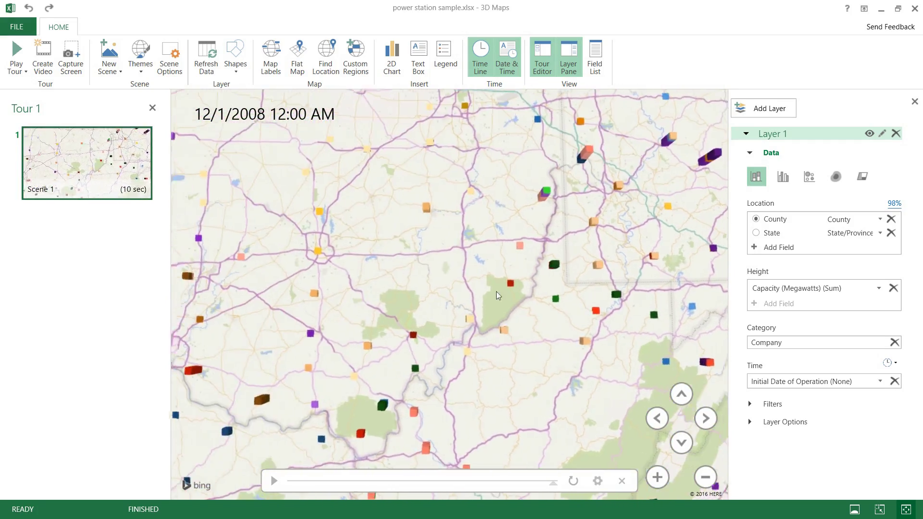
pyautogui.scroll(-5, 508, 259)
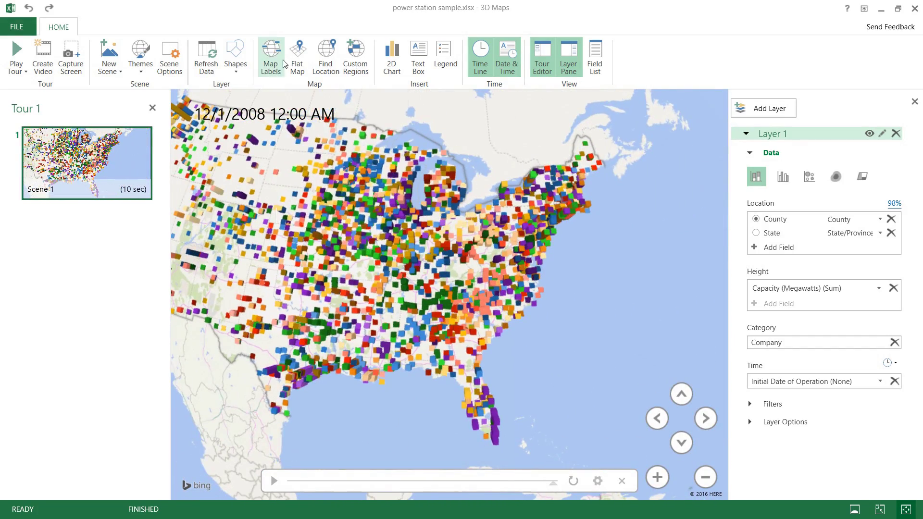
# Step: Switch the globe to a flat map and back to the 3D globe view
pyautogui.click(291, 61)
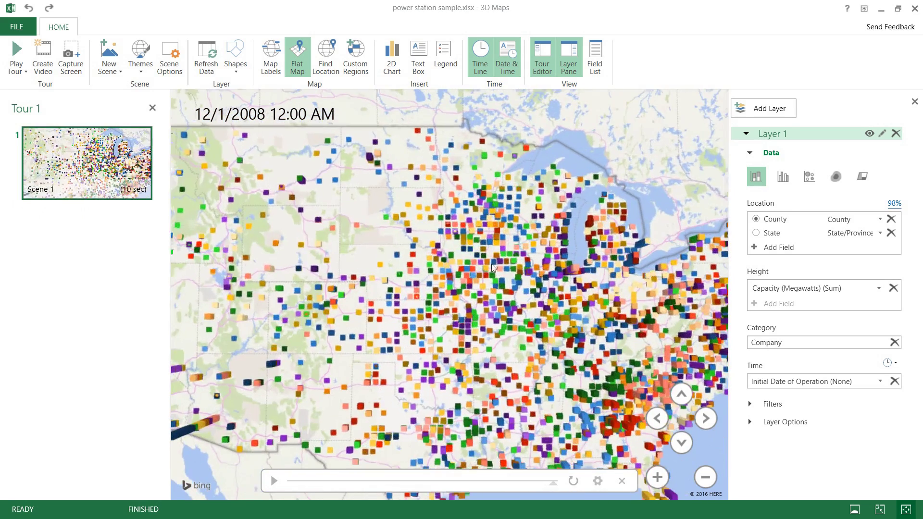
pyautogui.moveTo(493, 267)
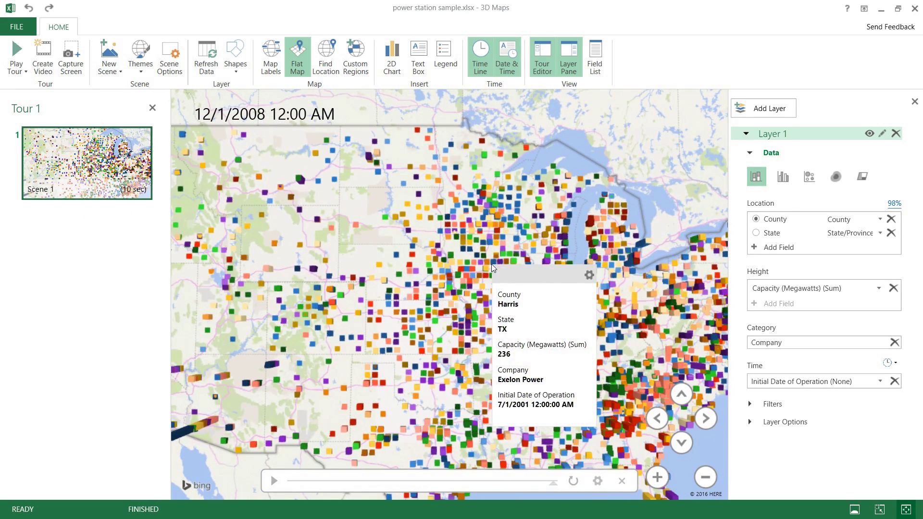
pyautogui.click(297, 55)
# Step: Change the plant markers to circles, then back to square columns
pyautogui.click(236, 57)
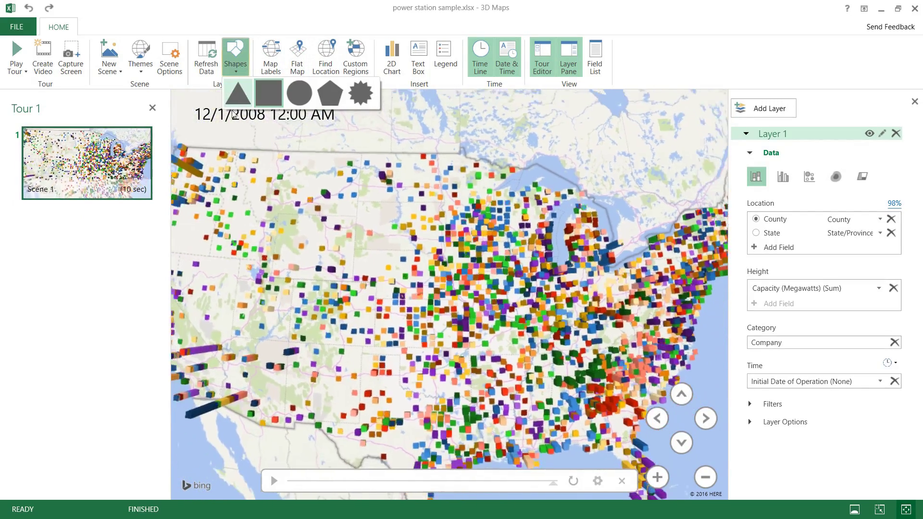
pyautogui.click(299, 93)
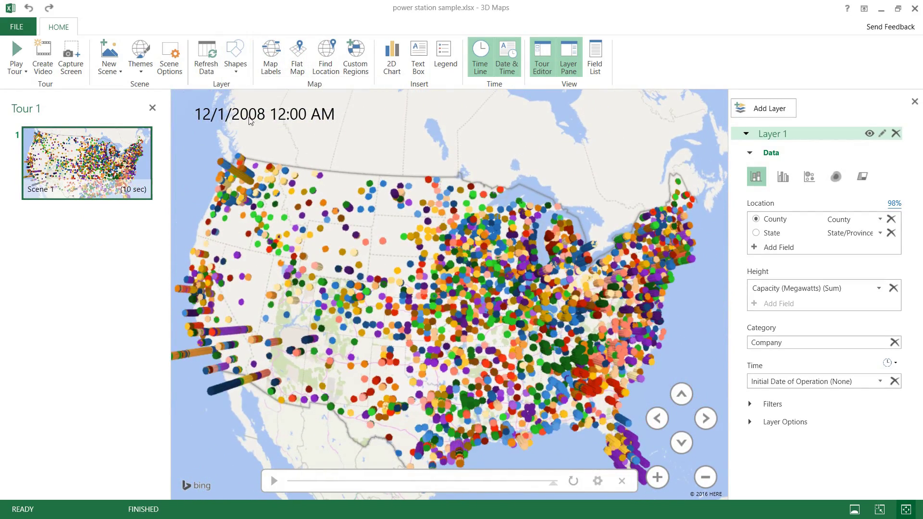
pyautogui.click(235, 56)
pyautogui.click(244, 98)
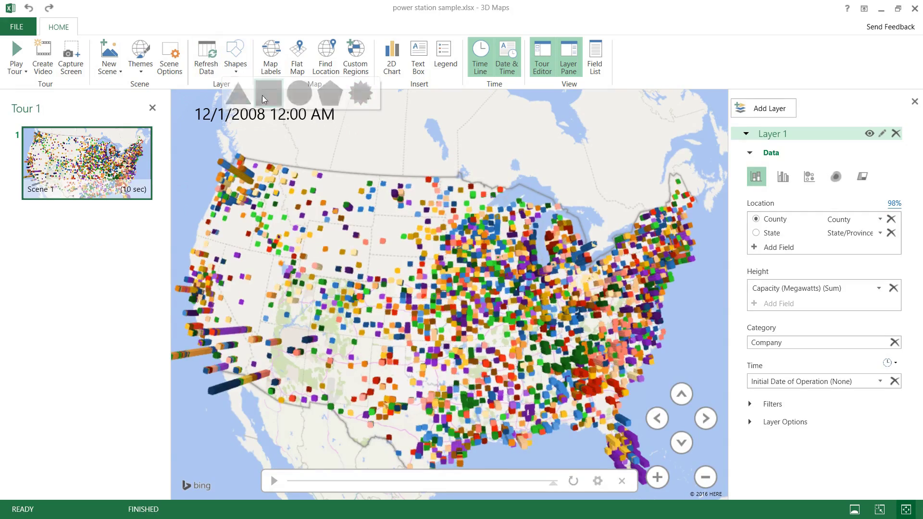
# Step: Apply the aerial satellite theme and centre the United States on the zoomed-out globe
pyautogui.click(141, 67)
pyautogui.click(215, 94)
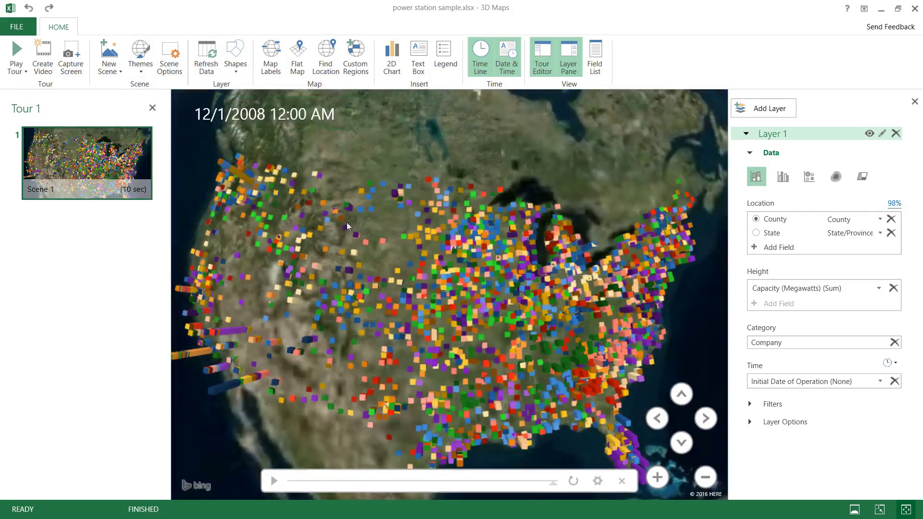
pyautogui.scroll(10, 398, 281)
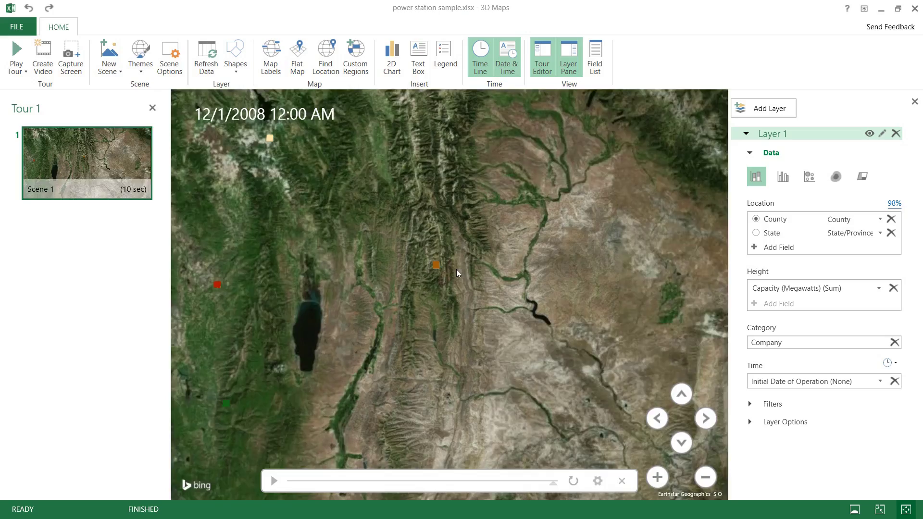
pyautogui.scroll(10, 394, 278)
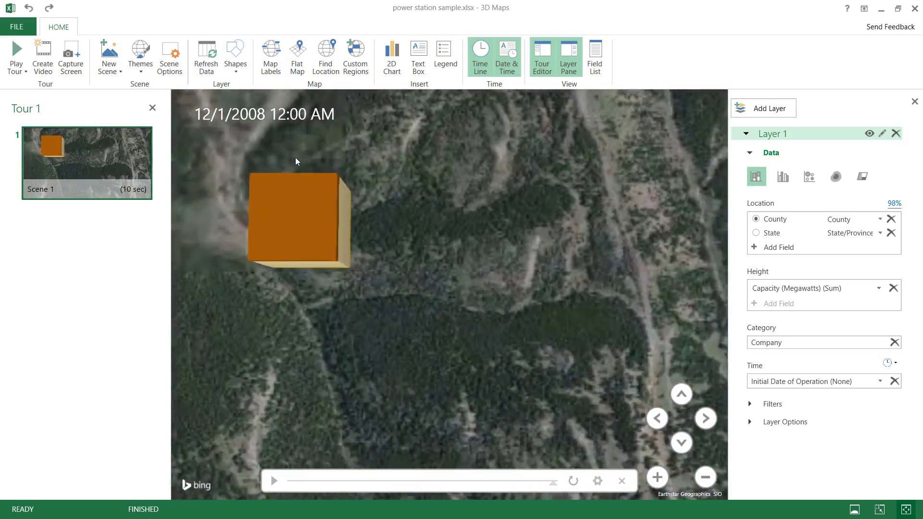
pyautogui.scroll(-5, 294, 211)
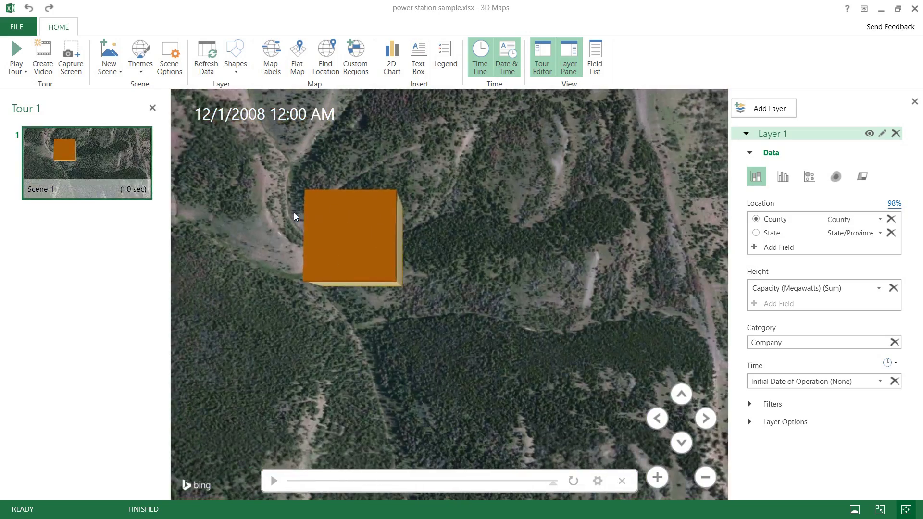
pyautogui.scroll(-10, 290, 209)
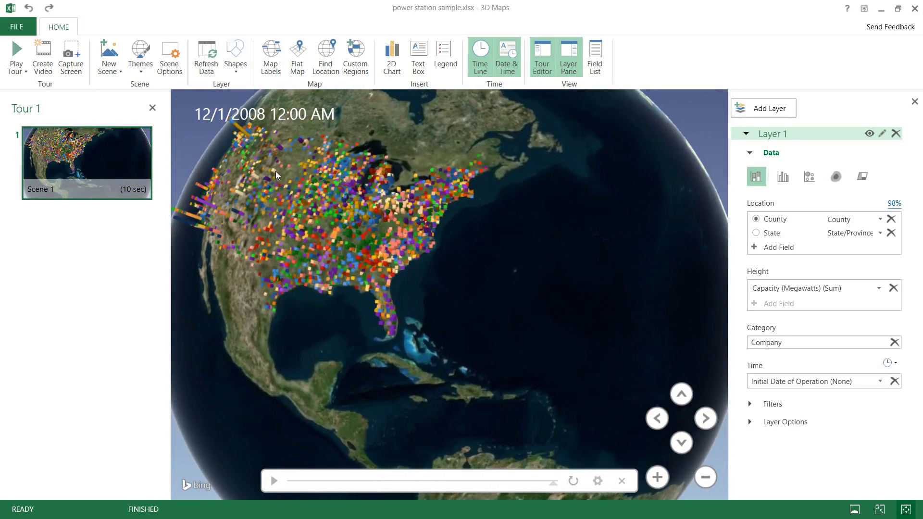
pyautogui.moveTo(275, 171); pyautogui.dragTo(516, 243)
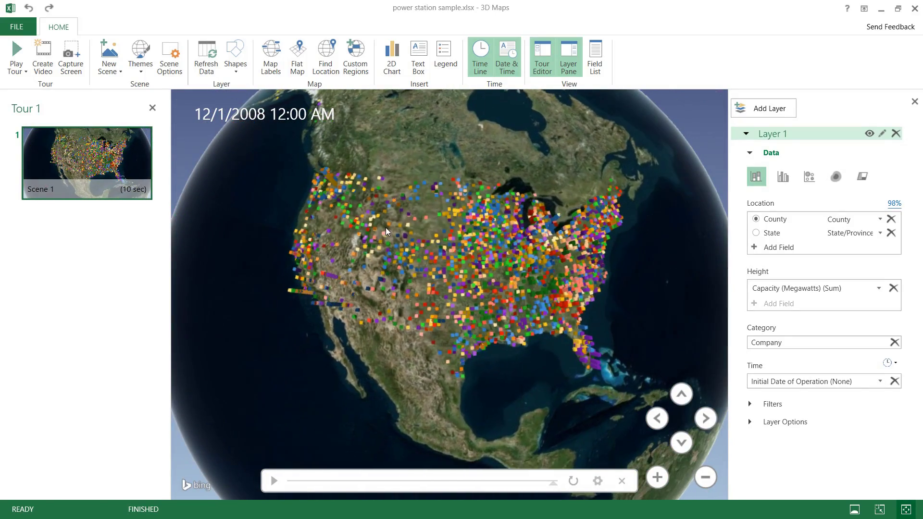
# Step: Set the scene name to First Scene, duration to 100 seconds, transition to 10 seconds, and effect to Rotate Globe
pyautogui.click(165, 72)
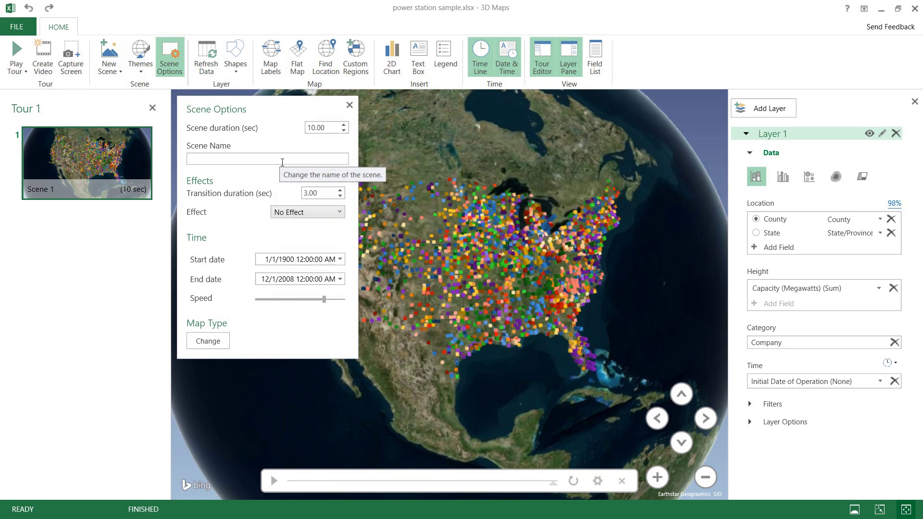
pyautogui.click(281, 160)
pyautogui.write('Fr')
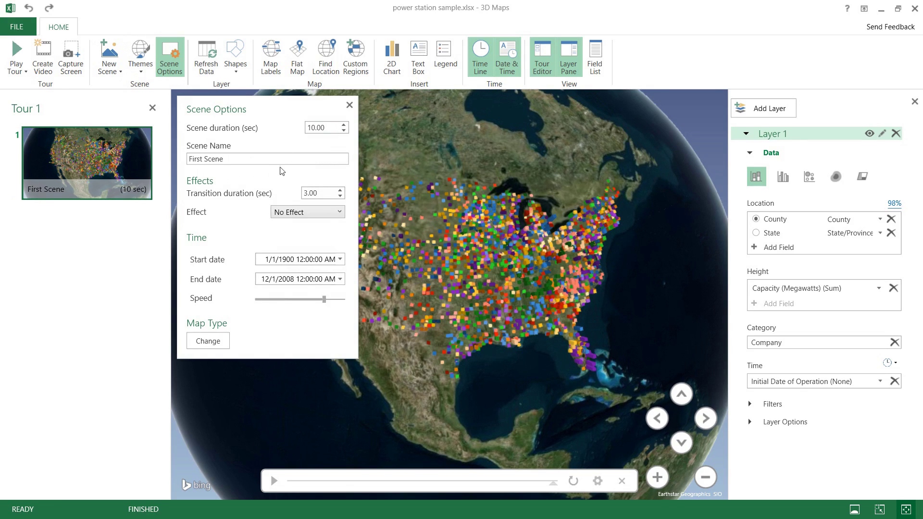
pyautogui.moveTo(308, 193); pyautogui.dragTo(299, 194)
pyautogui.click(311, 128)
pyautogui.write('0')
pyautogui.click(290, 213)
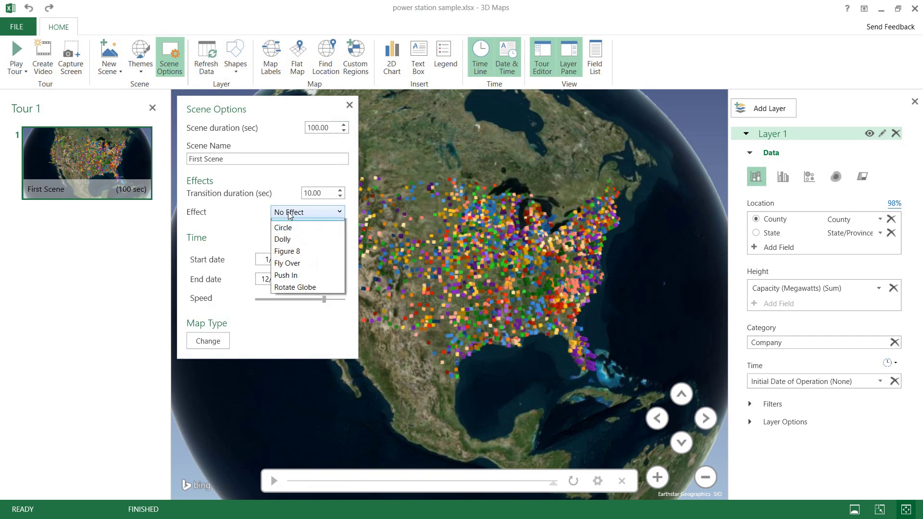
pyautogui.click(295, 288)
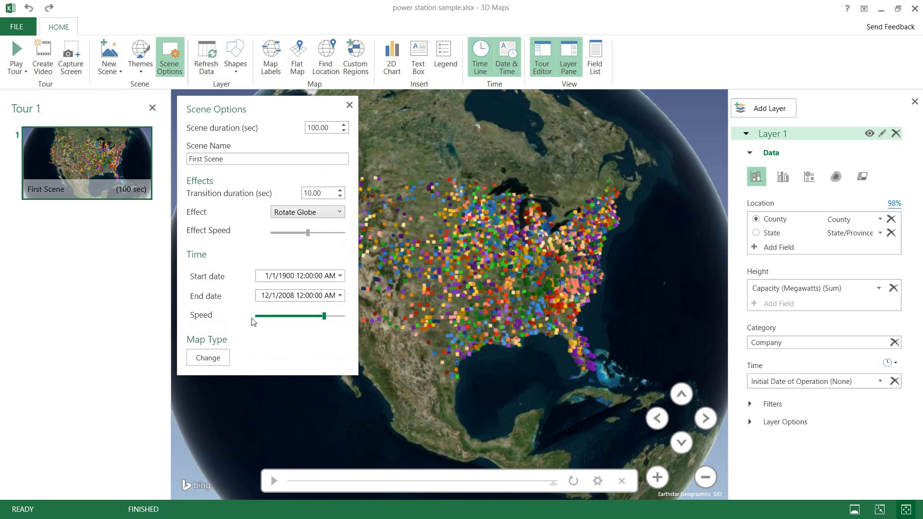
pyautogui.click(350, 106)
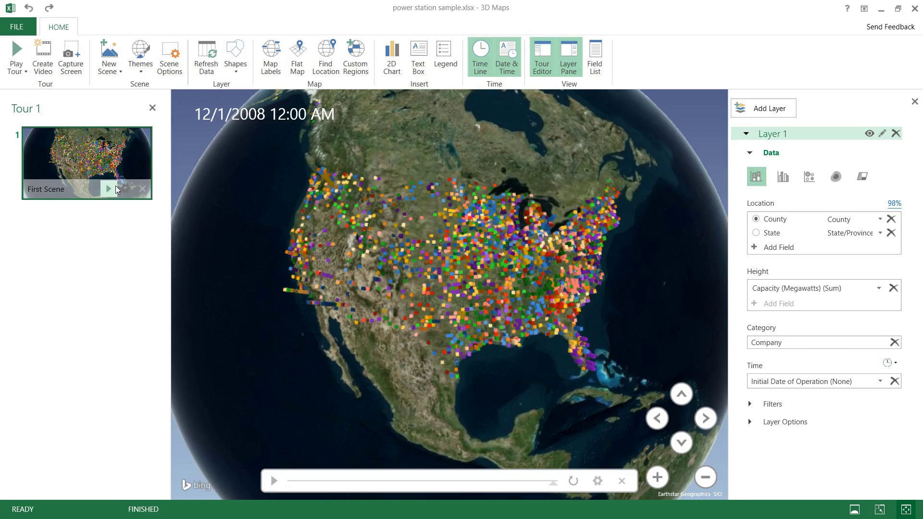
# Step: Play the tour full screen from 1913 to 2008, then return to the editor and close the Field List
pyautogui.click(115, 186)
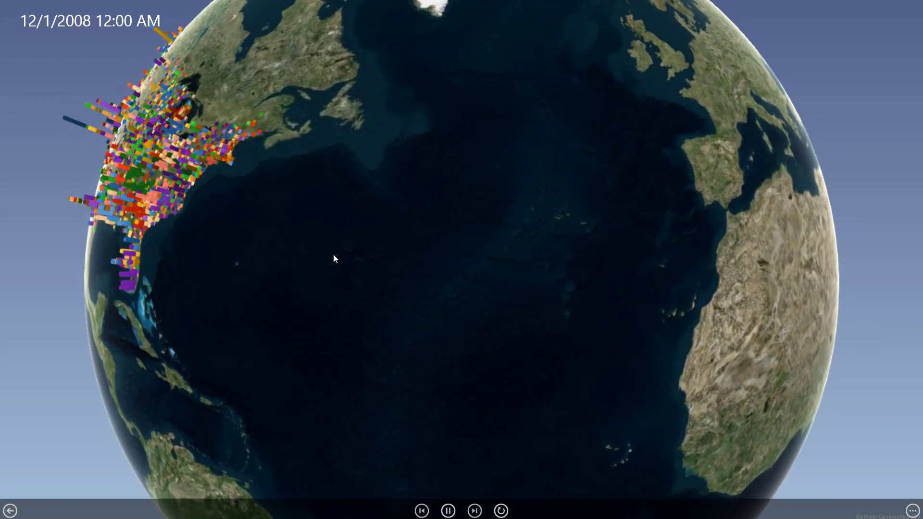
pyautogui.press('Escape')
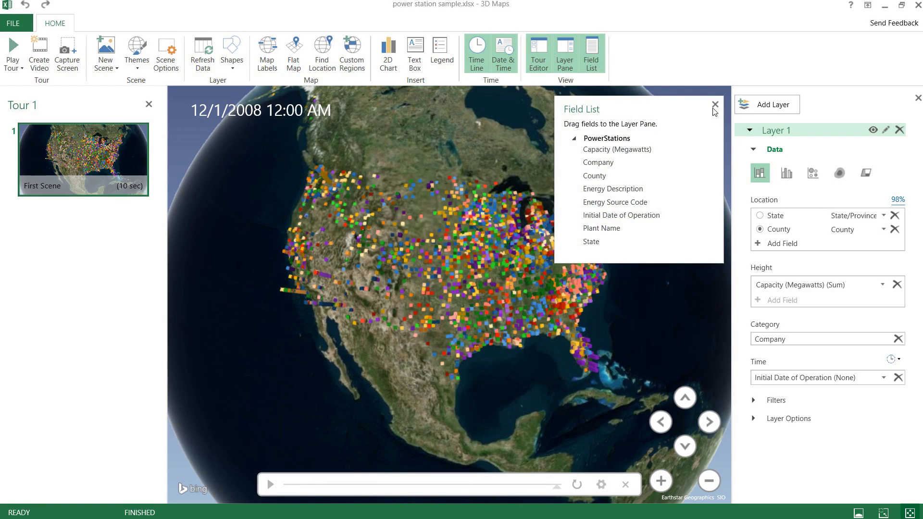
pyautogui.click(714, 106)
pyautogui.click(107, 67)
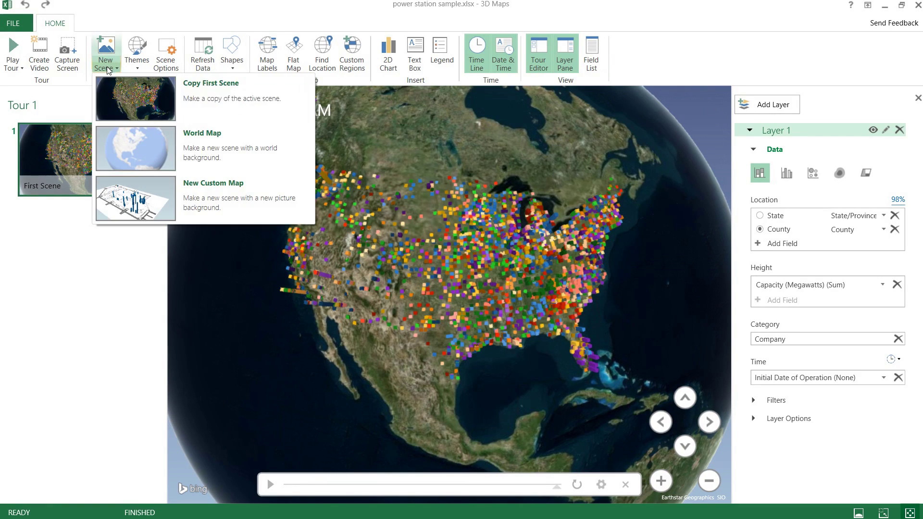
# Step: Add a 2D chart of summed capacity by county and switch it to another chart type
pyautogui.click(118, 26)
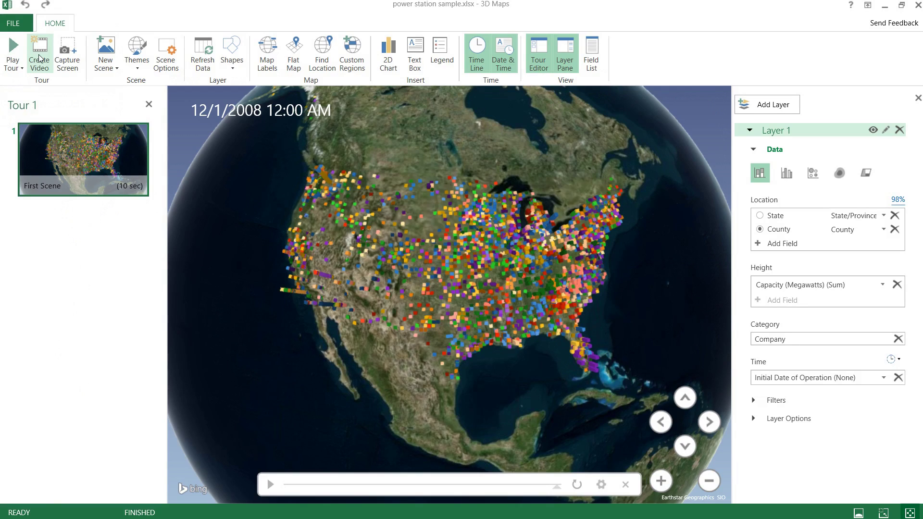
pyautogui.click(387, 58)
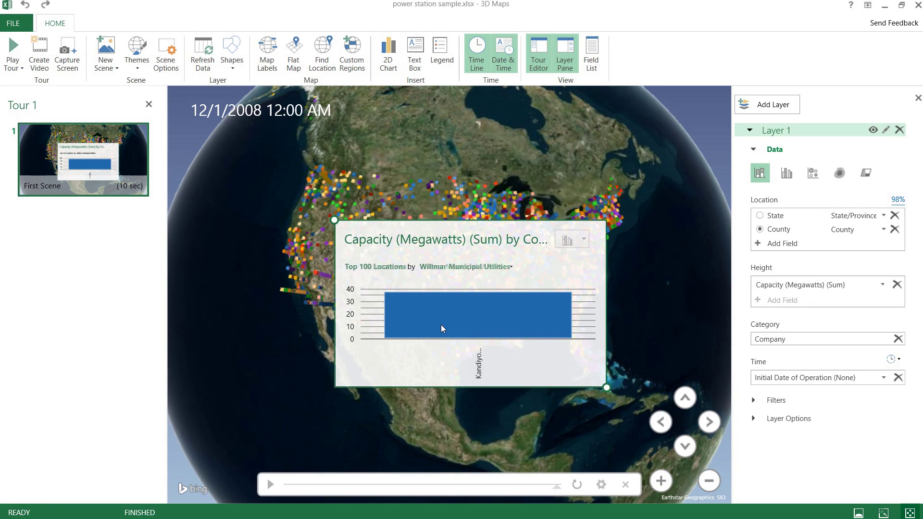
pyautogui.moveTo(442, 327)
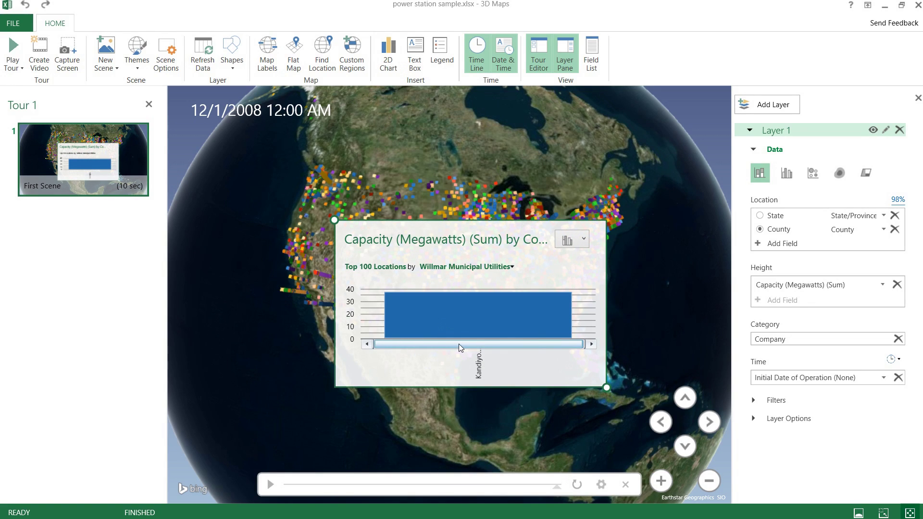
pyautogui.click(567, 241)
pyautogui.click(566, 250)
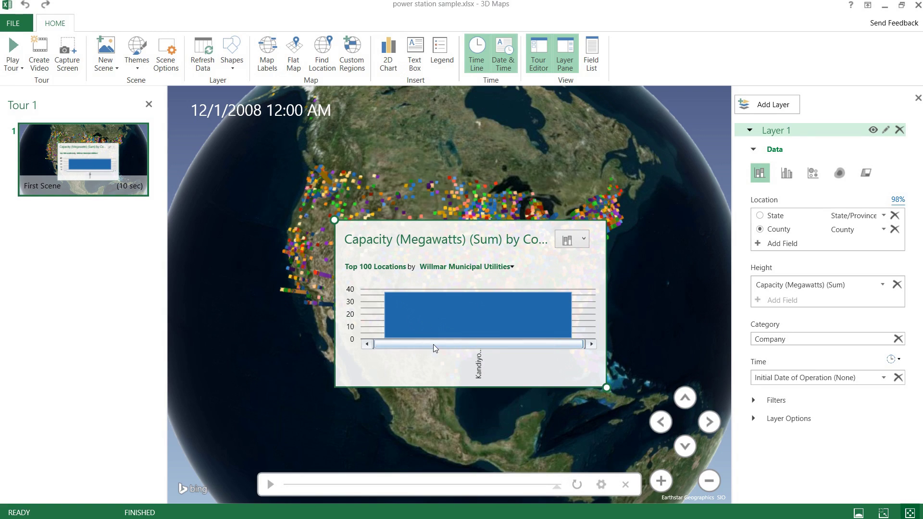
# Step: Select the chart's bar and bring up the chart's context menu
pyautogui.click(427, 322)
pyautogui.click(385, 304)
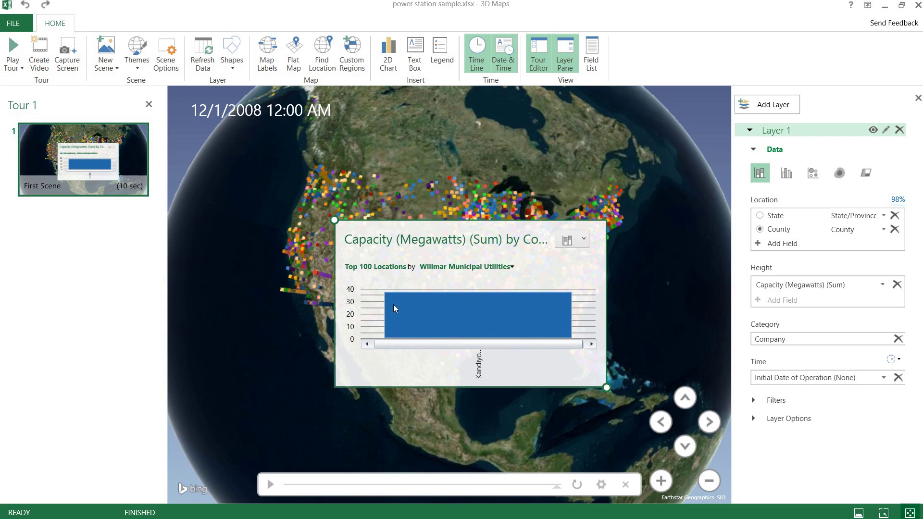
pyautogui.click(394, 307)
pyautogui.rightClick(363, 311)
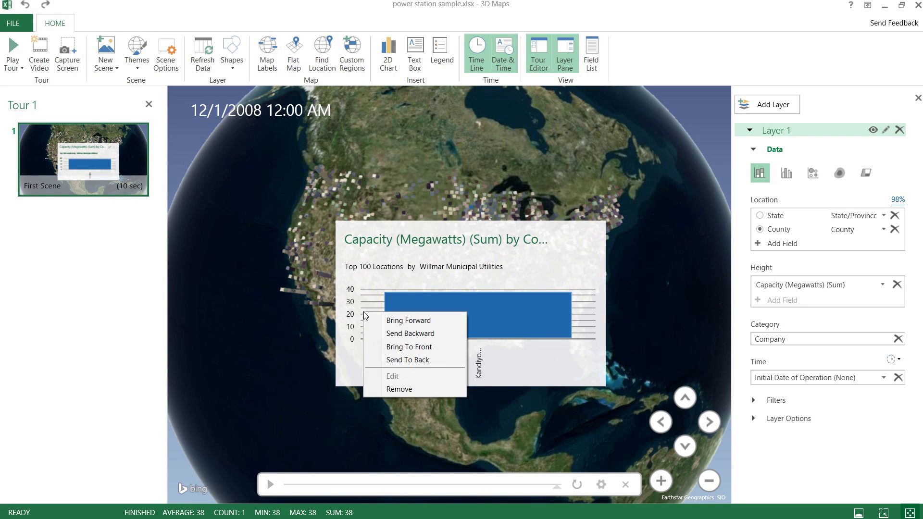
# Step: Remove the 2D chart and apply the light road-map theme to the globe
pyautogui.click(412, 387)
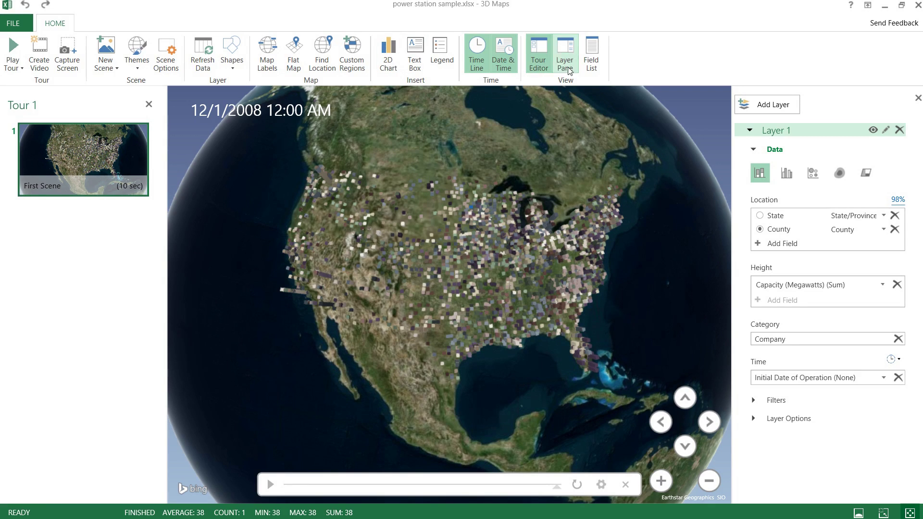
pyautogui.moveTo(600, 192); pyautogui.dragTo(513, 189)
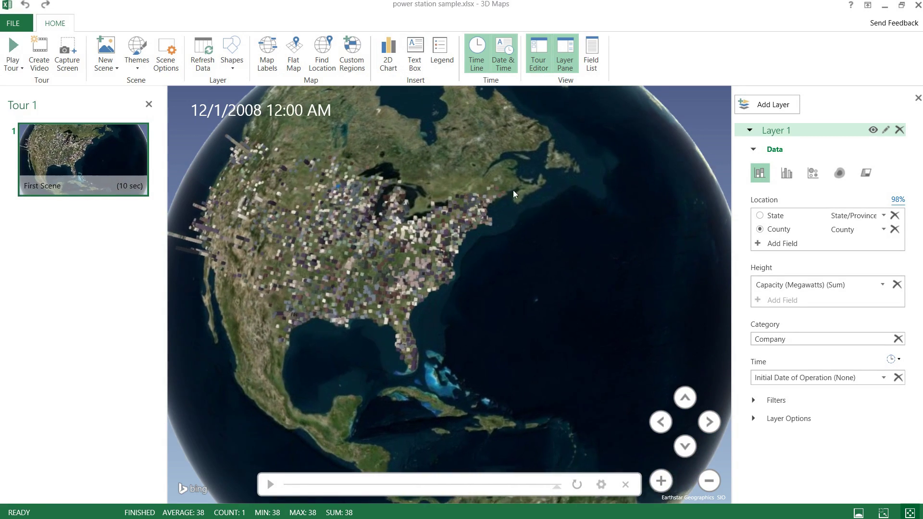
pyautogui.click(136, 54)
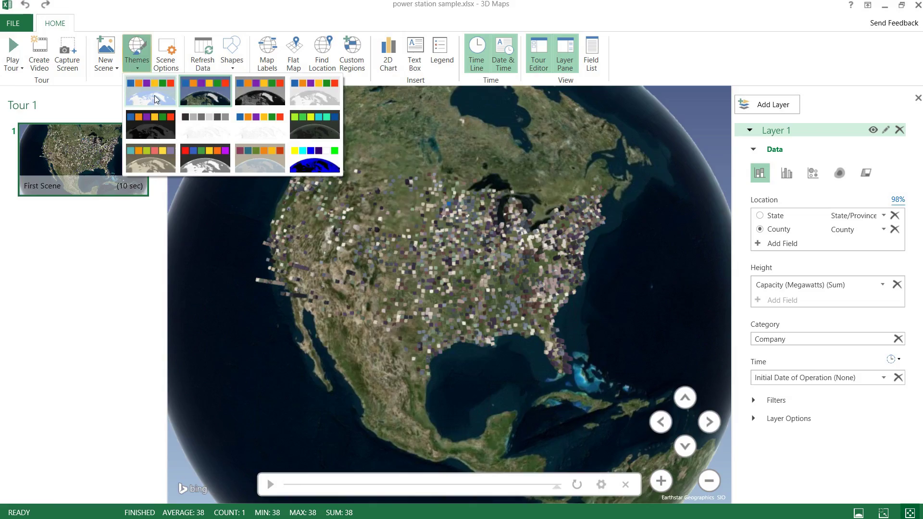
pyautogui.click(229, 89)
# Step: Zoom in to check the brown power plant column in Montana, then zoom back out
pyautogui.scroll(5, 339, 172)
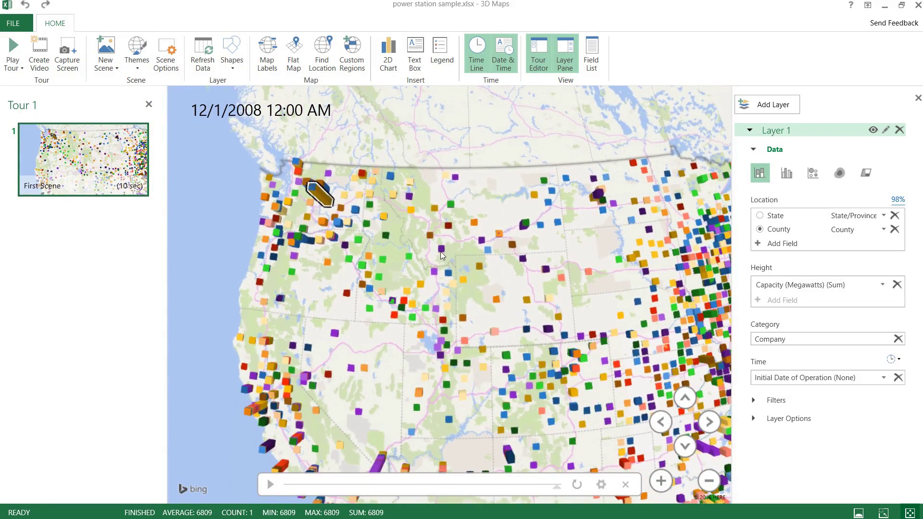
pyautogui.scroll(3, 439, 252)
pyautogui.click(420, 261)
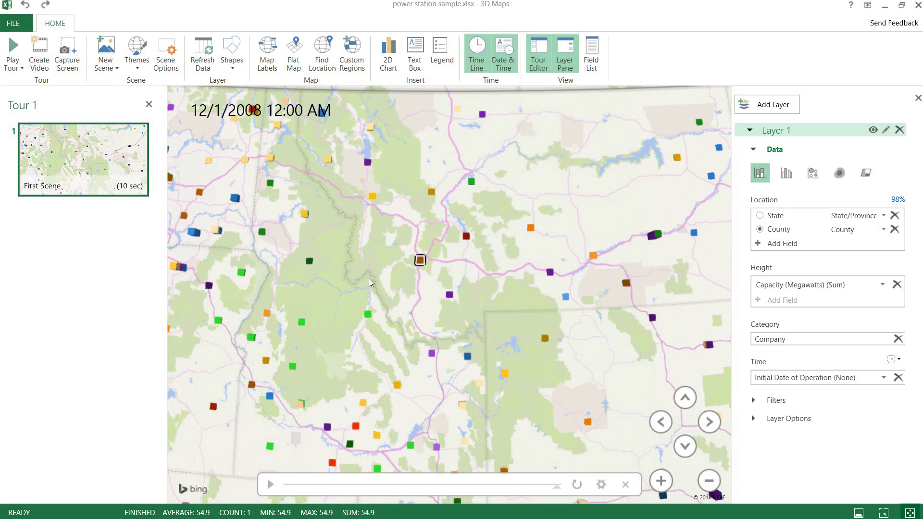
pyautogui.moveTo(419, 264)
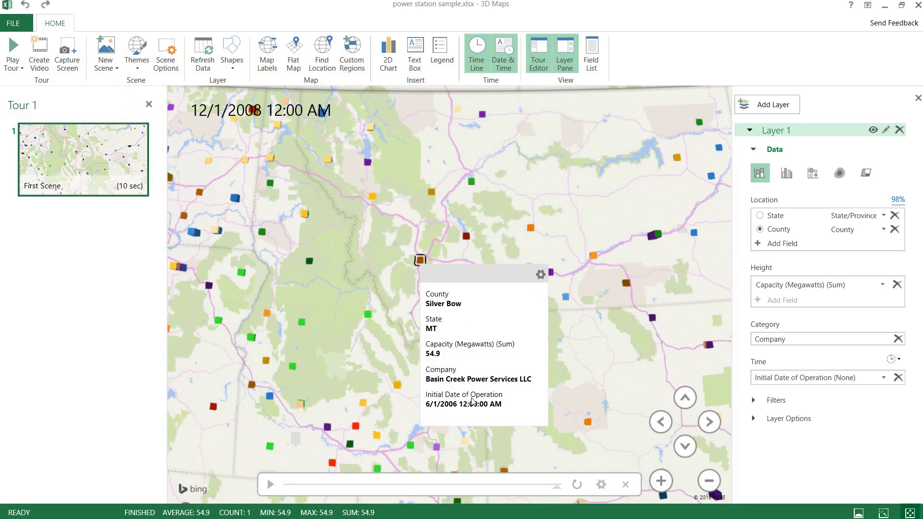
pyautogui.scroll(-5, 468, 206)
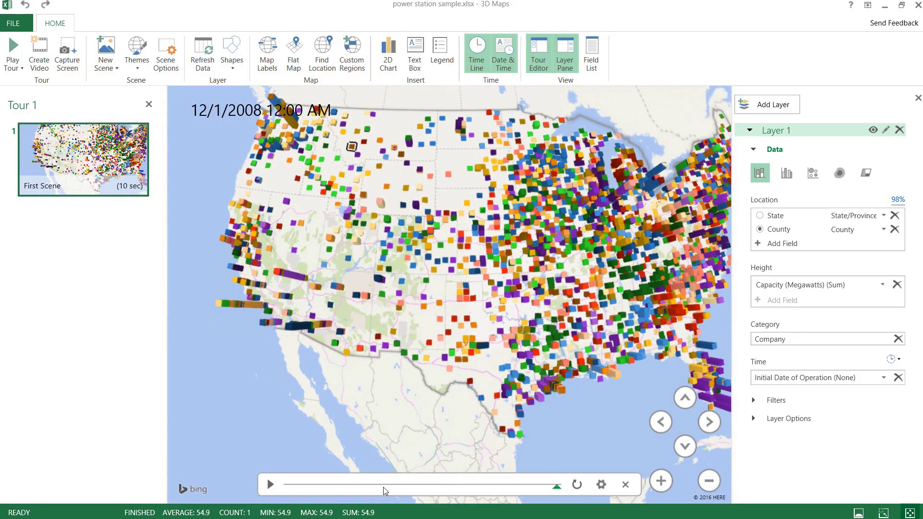
# Step: Scrub the timeline from 1938 forward, then zoom out and centre the United States on the globe
pyautogui.click(383, 487)
pyautogui.moveTo(382, 486); pyautogui.dragTo(449, 475)
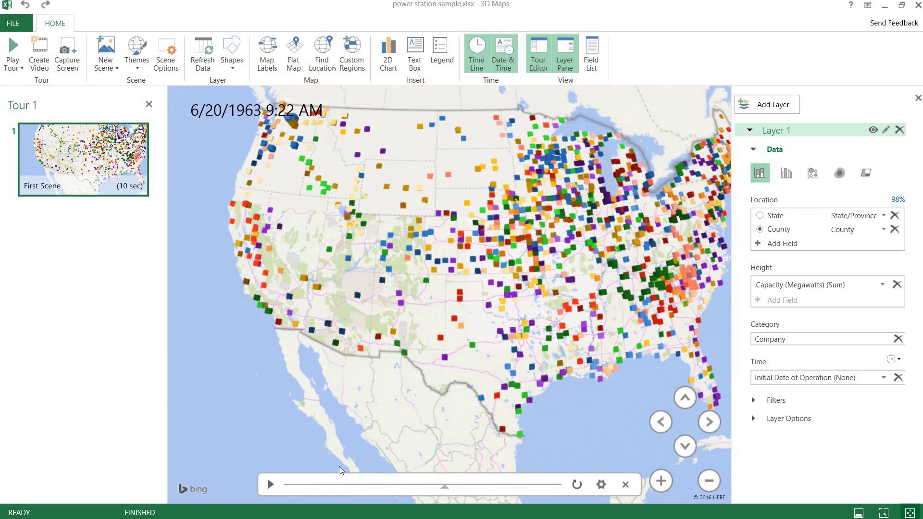
pyautogui.scroll(-5, 431, 181)
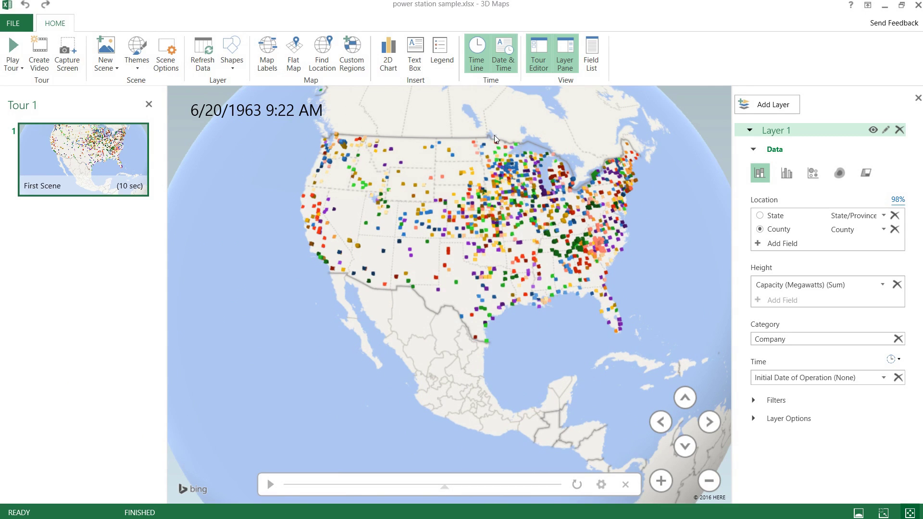
pyautogui.moveTo(494, 135); pyautogui.dragTo(433, 187)
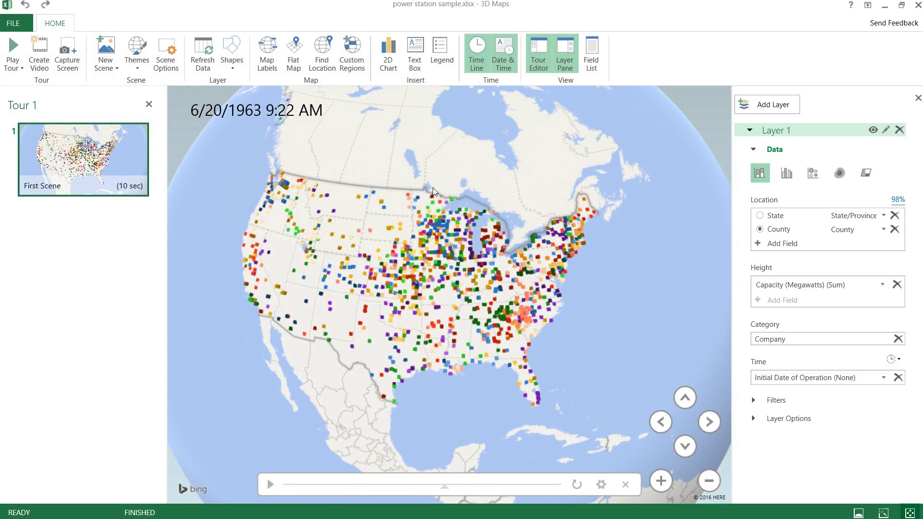
# Step: Expand Filters and Layer Options and browse the company colour list without changing it
pyautogui.click(757, 402)
pyautogui.click(752, 441)
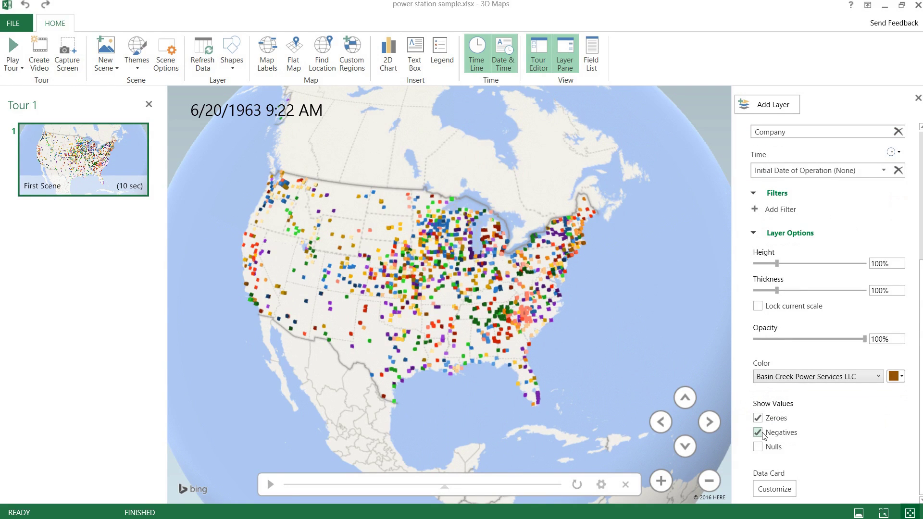
pyautogui.click(895, 376)
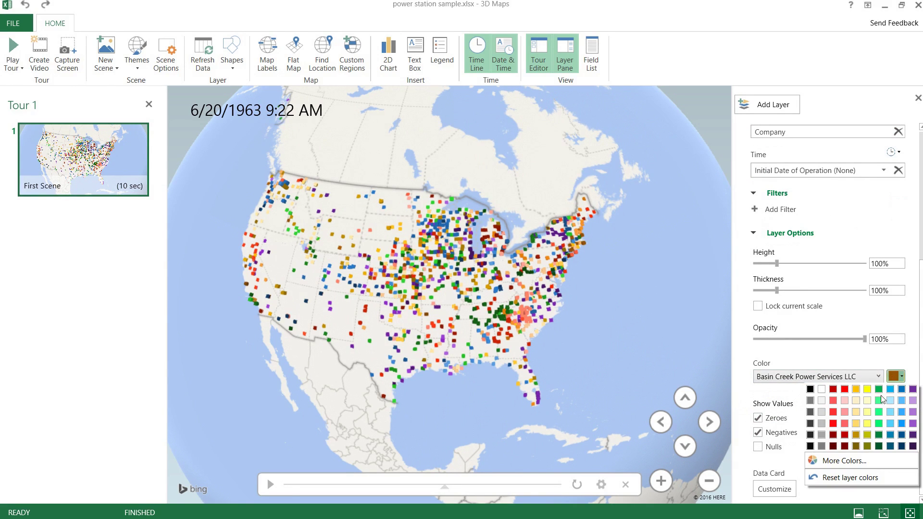
pyautogui.click(782, 379)
pyautogui.click(842, 375)
pyautogui.click(838, 402)
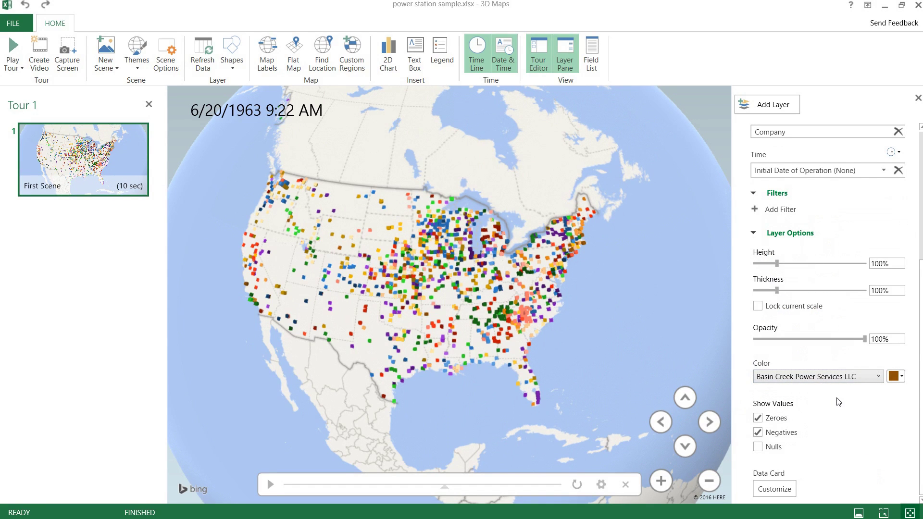
# Step: Lower marker opacity to 21% and thickness to 78%, keeping height at 100%, then collapse the options
pyautogui.moveTo(864, 339); pyautogui.dragTo(777, 339)
pyautogui.scroll(10, 440, 295)
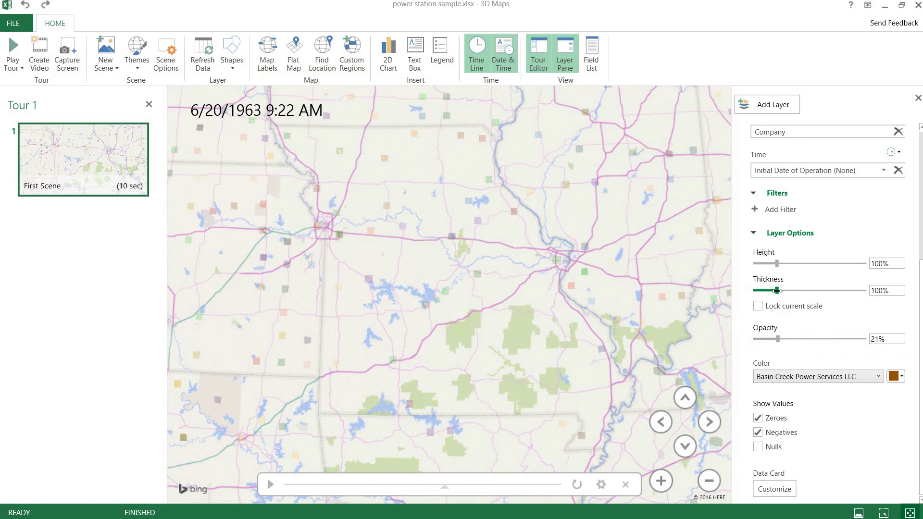
pyautogui.moveTo(777, 290)
pyautogui.mouseDown()
pyautogui.moveTo(803, 290)
pyautogui.moveTo(771, 297)
pyautogui.mouseUp()
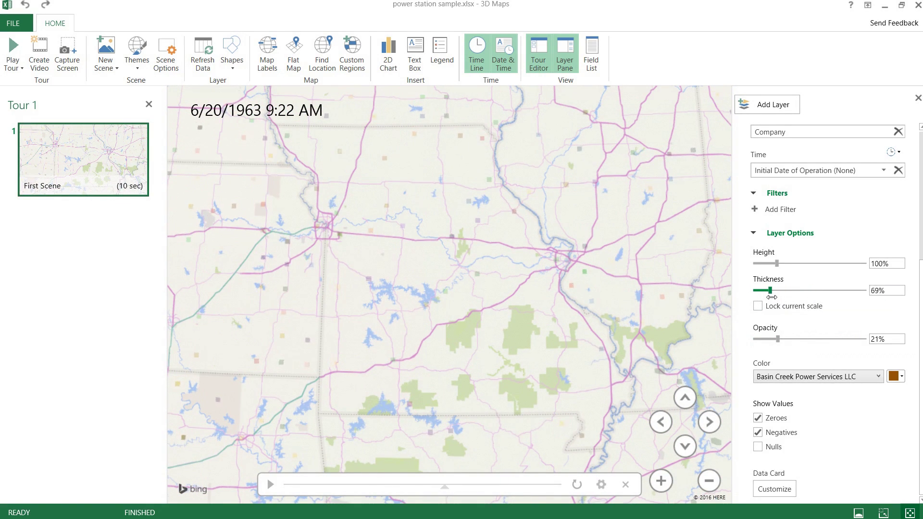
pyautogui.moveTo(811, 265); pyautogui.dragTo(777, 264)
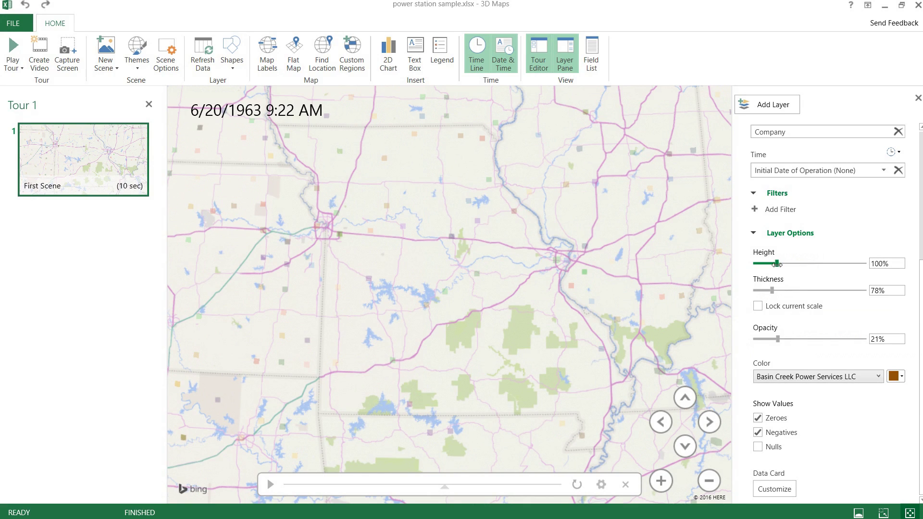
pyautogui.scroll(-5, 543, 226)
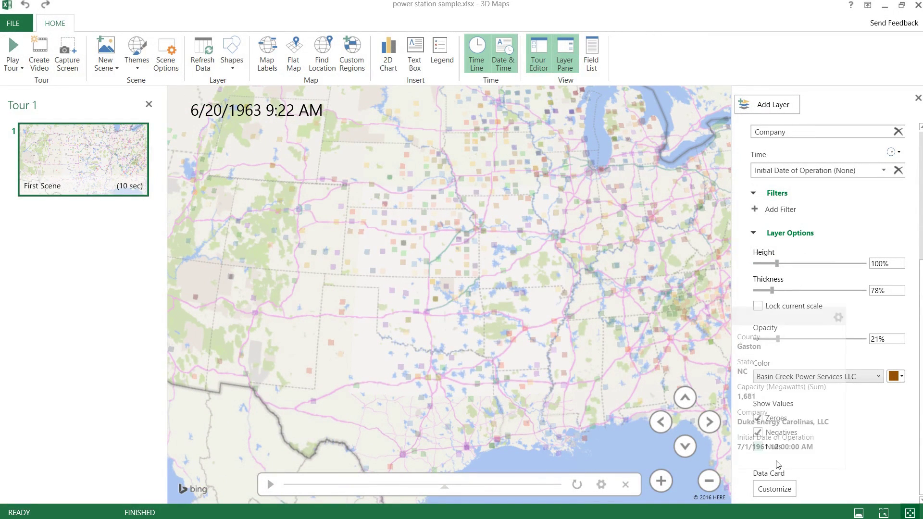
pyautogui.scroll(3, 807, 429)
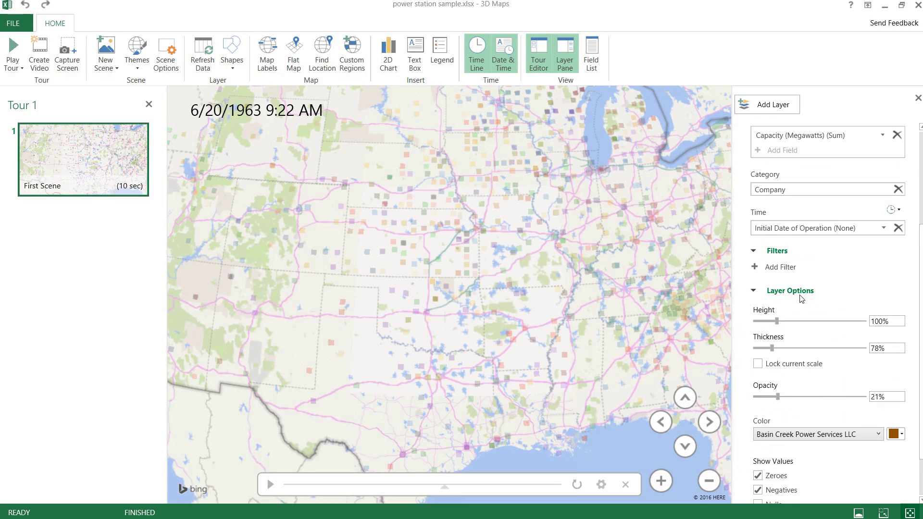
pyautogui.click(758, 291)
# Step: Cycle the capacity layer through Heat Map, Region and Clustered Column, settling on Bubble across the US
pyautogui.click(753, 401)
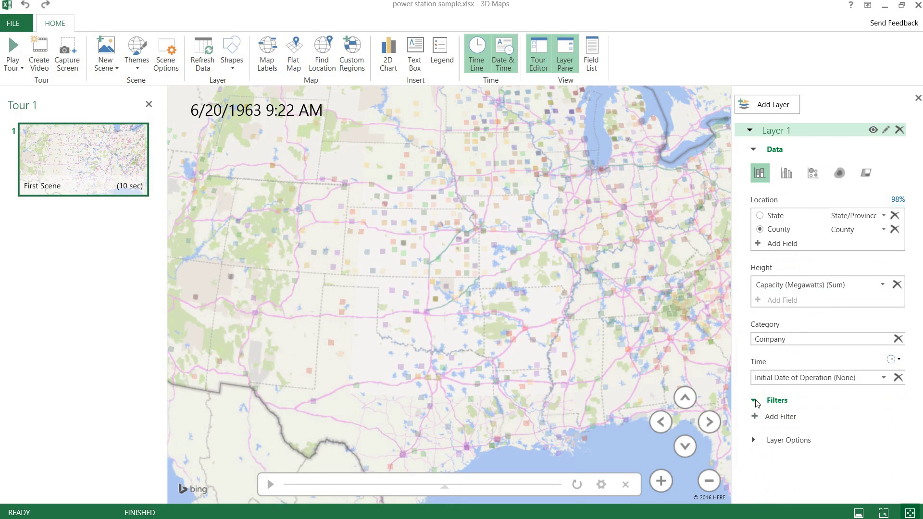
pyautogui.click(839, 173)
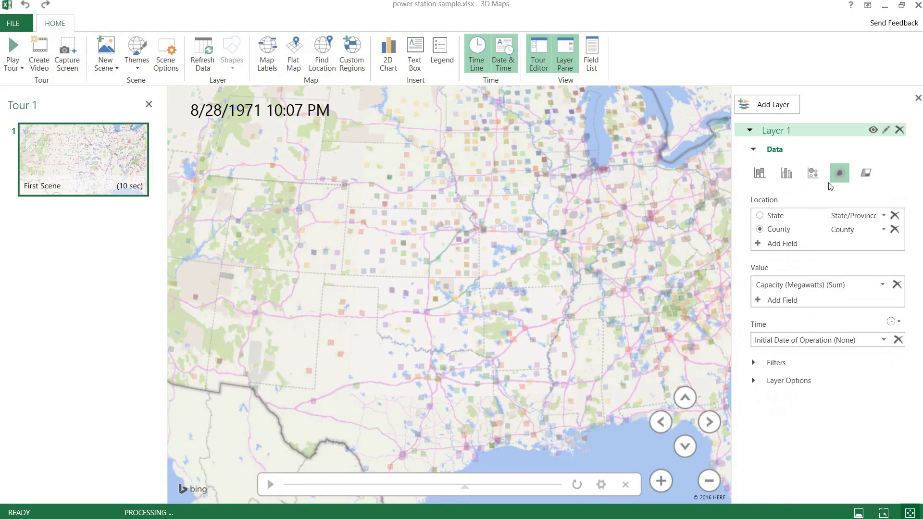
pyautogui.scroll(-5, 540, 304)
pyautogui.scroll(3, 584, 264)
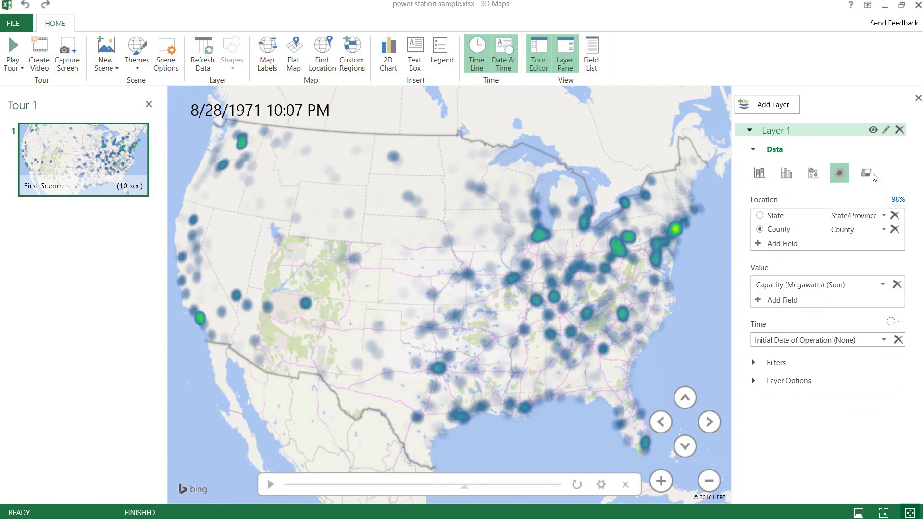
pyautogui.click(871, 174)
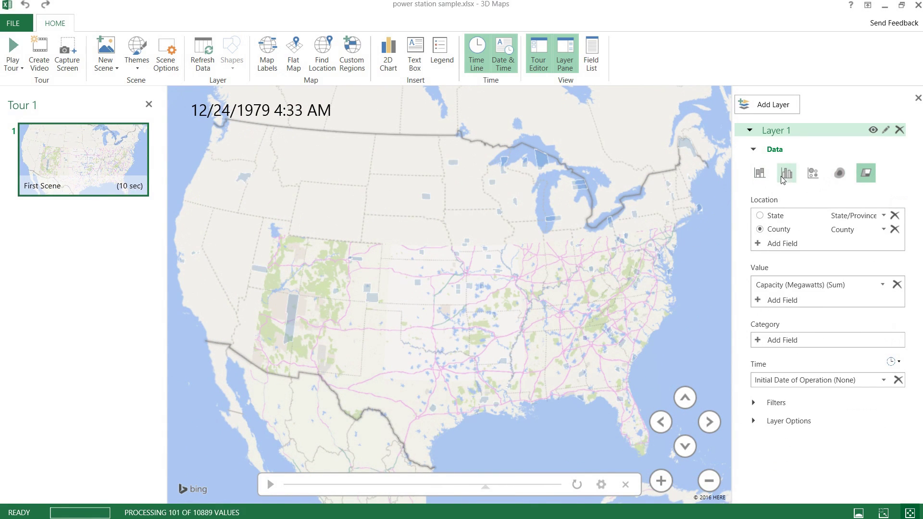
pyautogui.click(783, 177)
pyautogui.click(813, 176)
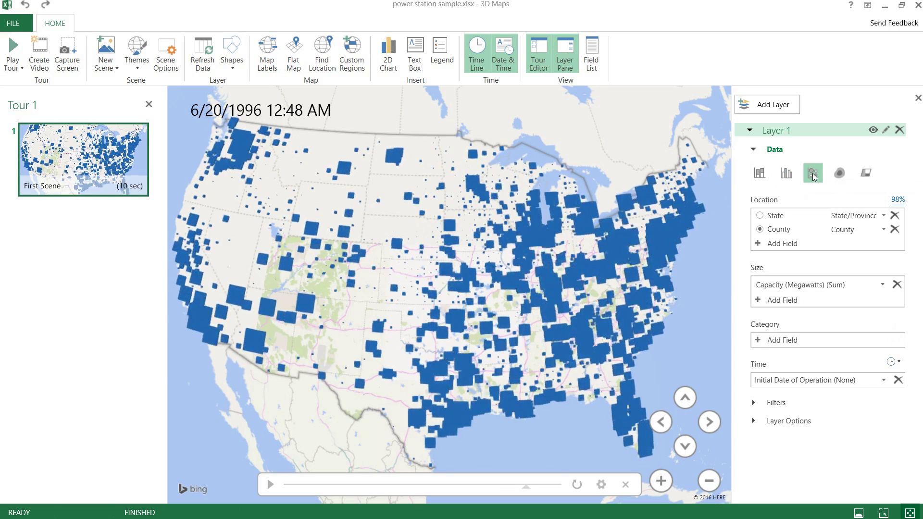
pyautogui.moveTo(489, 282); pyautogui.dragTo(561, 316)
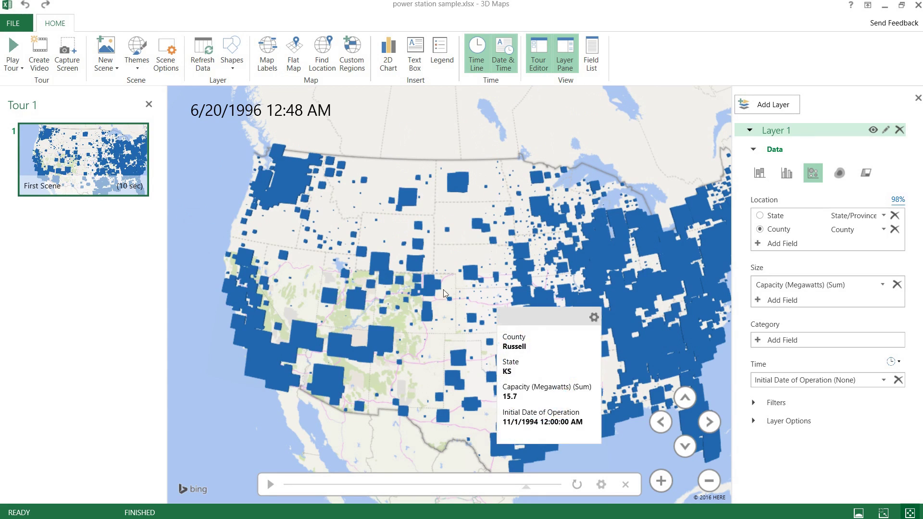
pyautogui.click(348, 53)
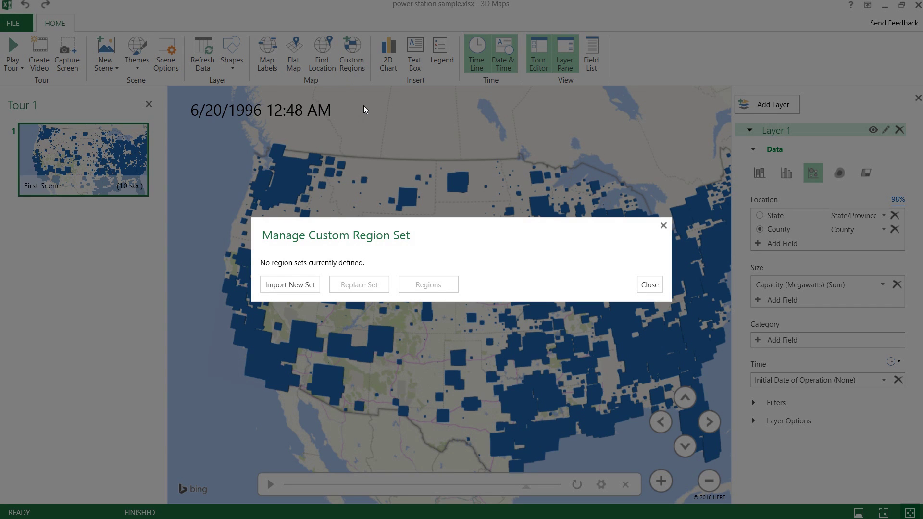
pyautogui.click(650, 285)
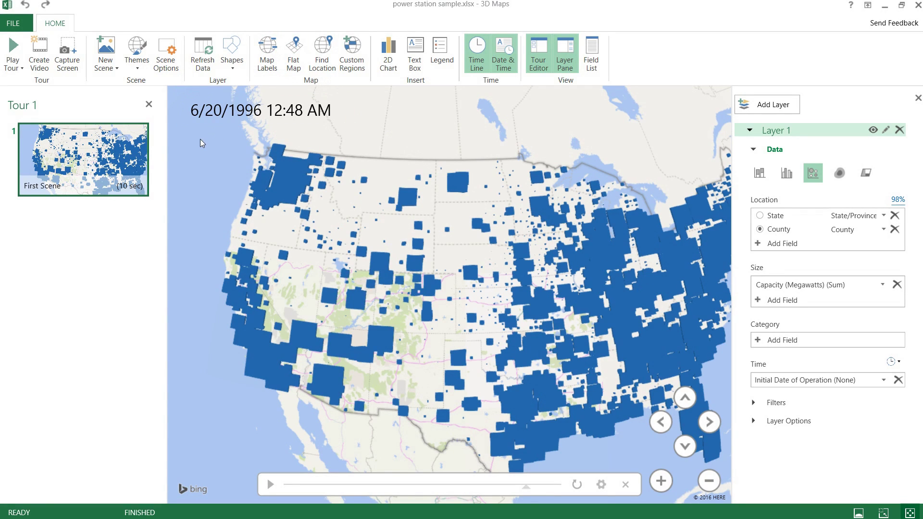
pyautogui.click(111, 56)
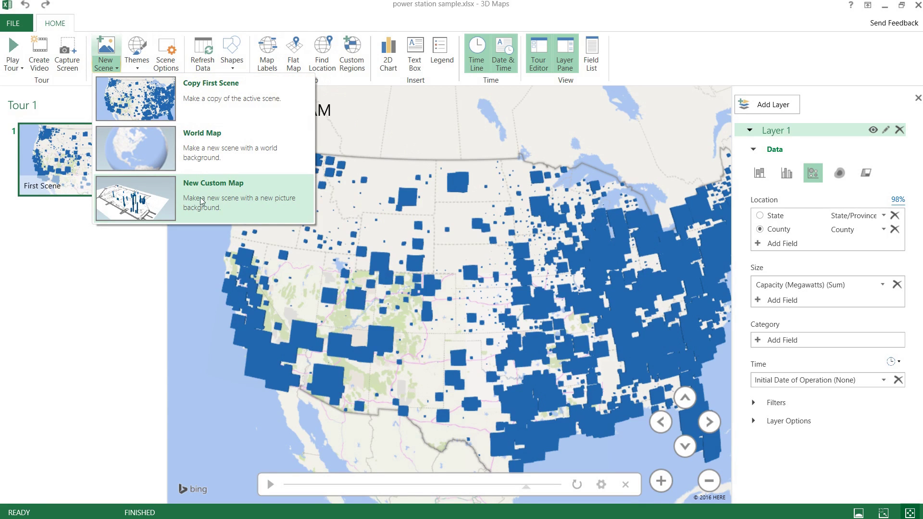
# Step: Add a new scene on a custom map, stretch it horizontally, and close Custom Map Options
pyautogui.click(206, 200)
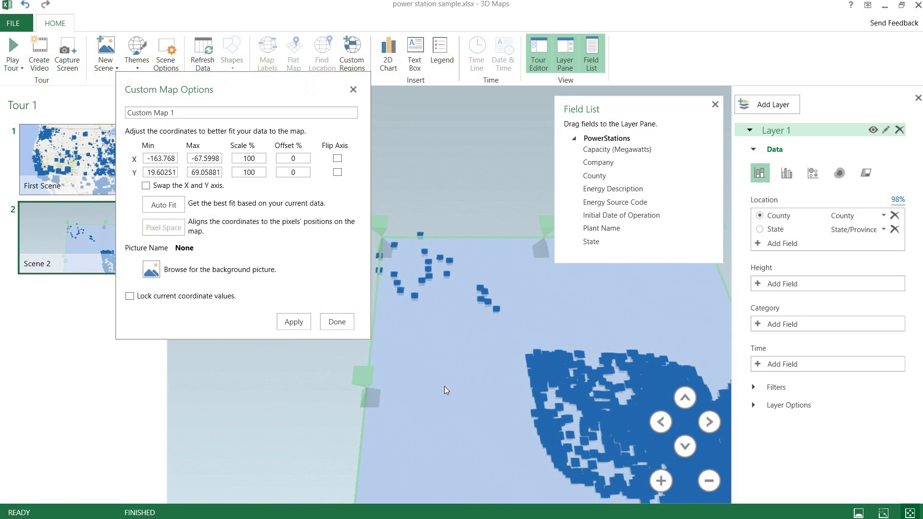
pyautogui.moveTo(358, 398)
pyautogui.mouseDown()
pyautogui.moveTo(307, 399)
pyautogui.moveTo(363, 403)
pyautogui.mouseUp()
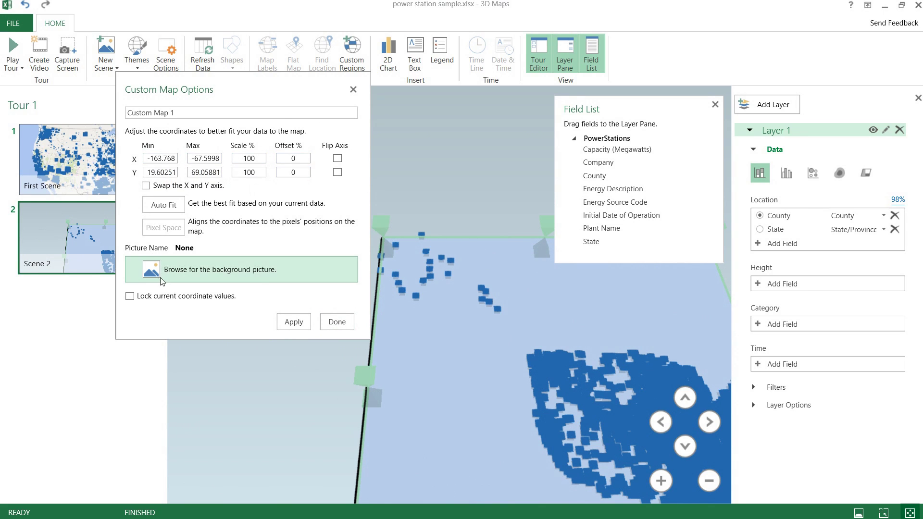
pyautogui.click(352, 90)
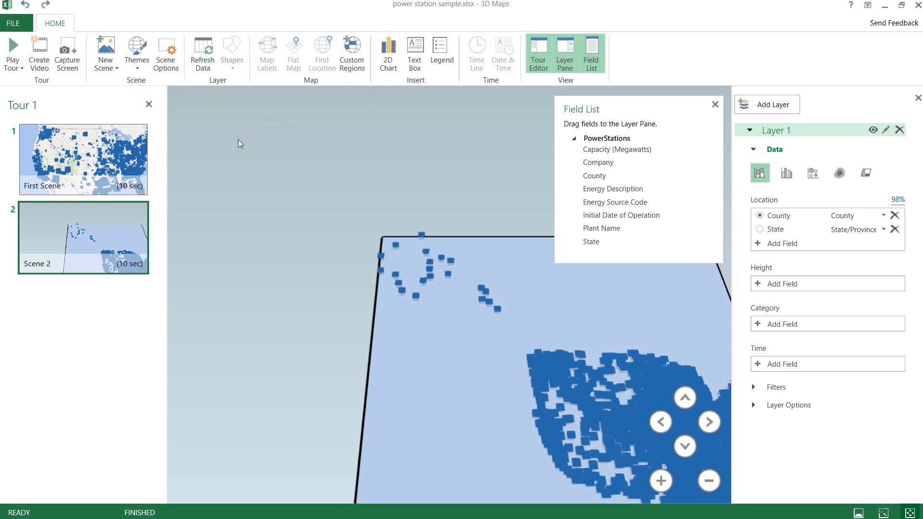
# Step: Delete the custom-map Scene 2 and close the Field List panel
pyautogui.click(135, 260)
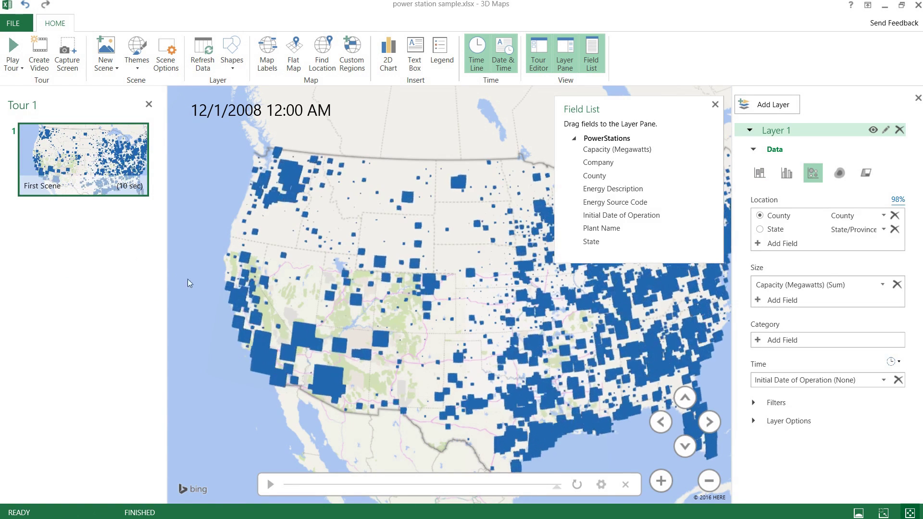
pyautogui.click(715, 104)
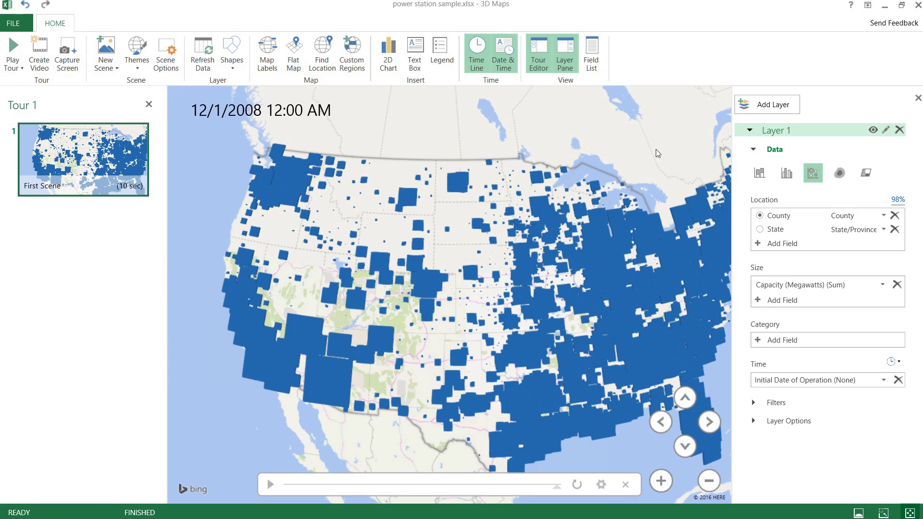